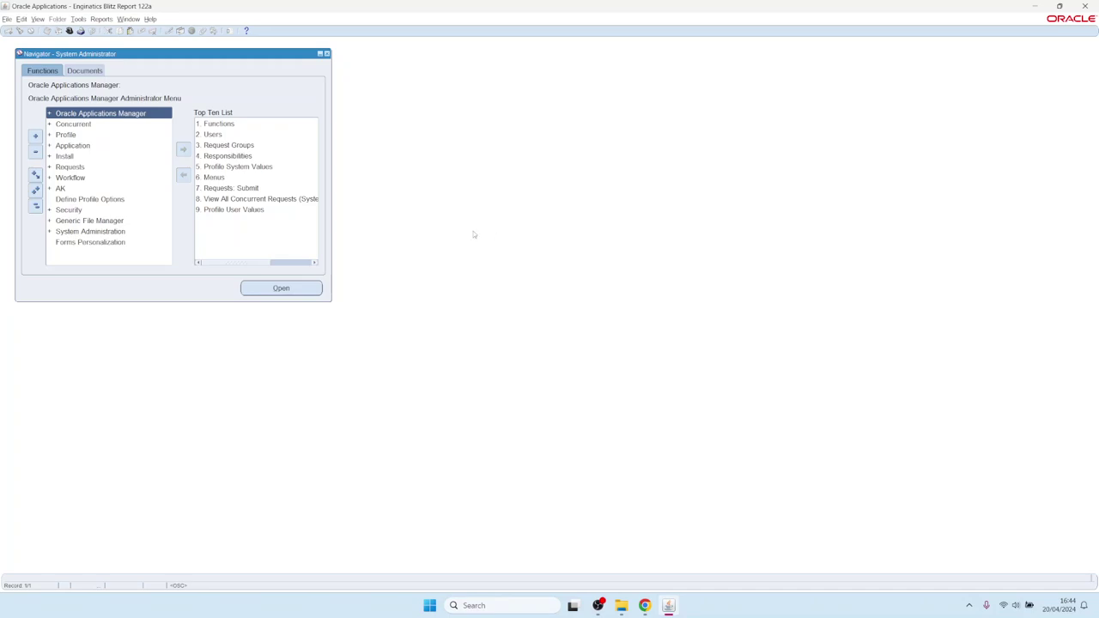
- Open the concurrent Requests window from the View menu of the System Administrator Navigator
click(39, 19)
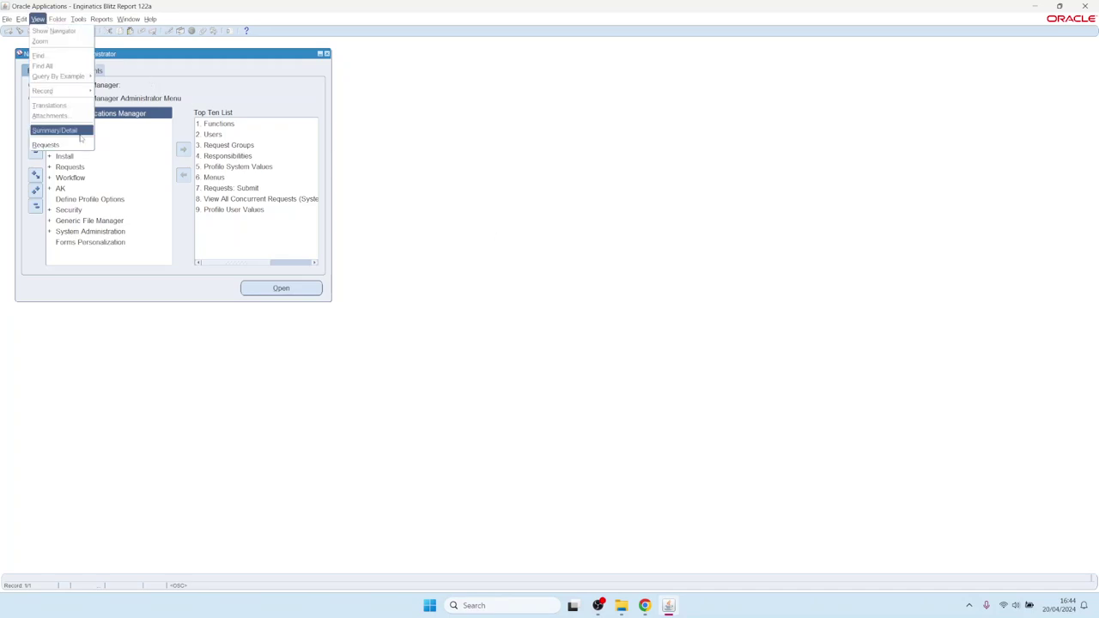
click(56, 145)
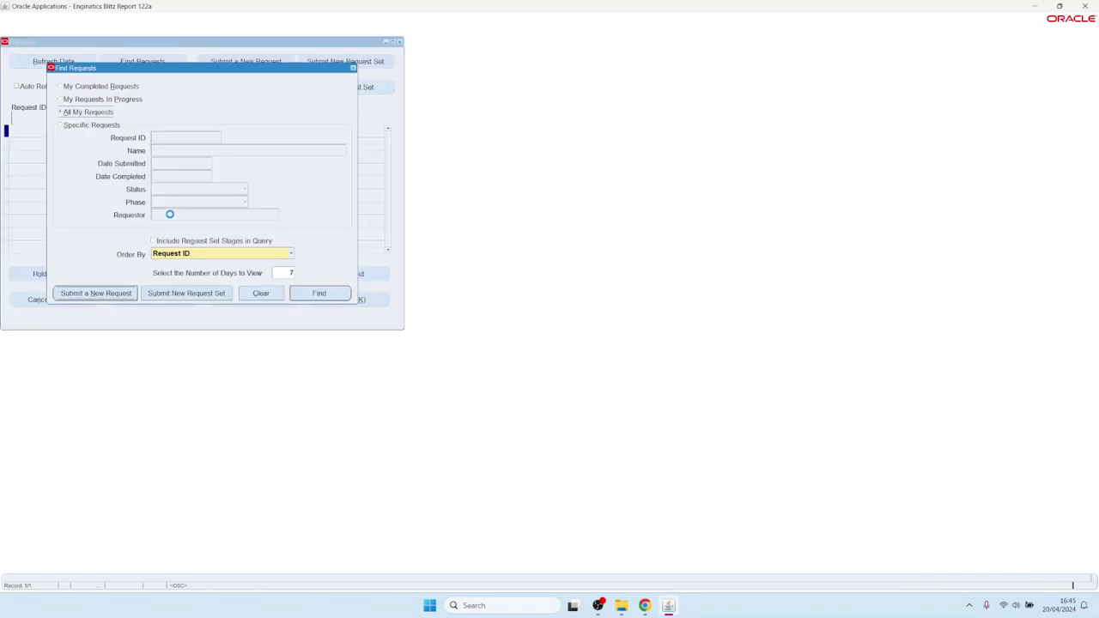
- Choose Blitz Report Update Menu Entries from the Blitz% report list
text(Blitz)
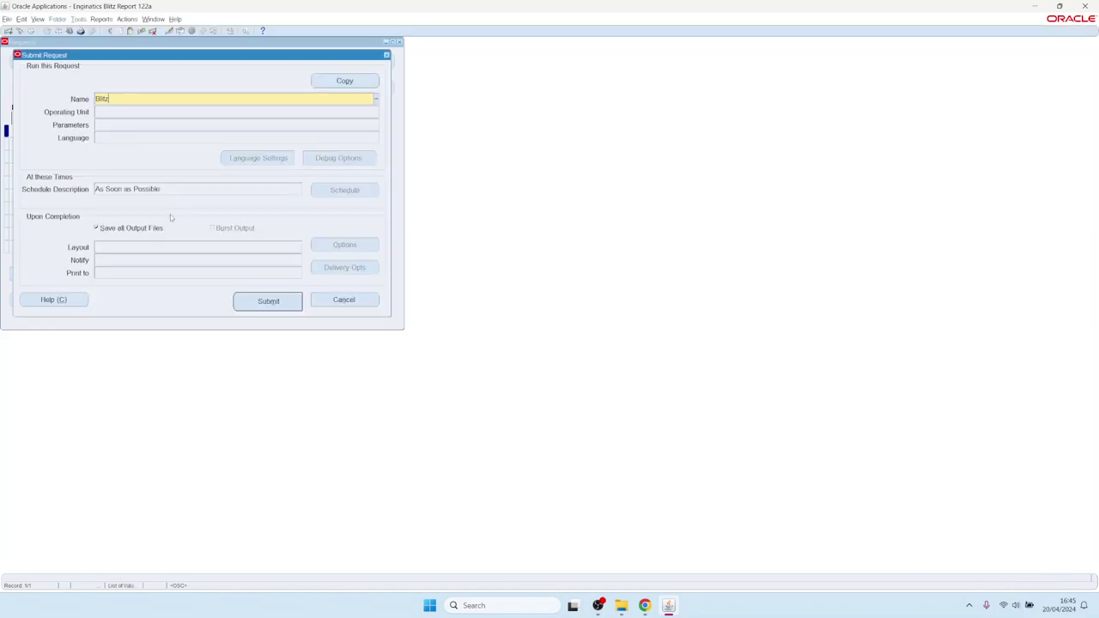
text(%)
key(Tab)
key(Down)
key(Down)
key(Down)
key(Down)
key(Down)
key(Down)
key(Down)
key(Down)
key(Up)
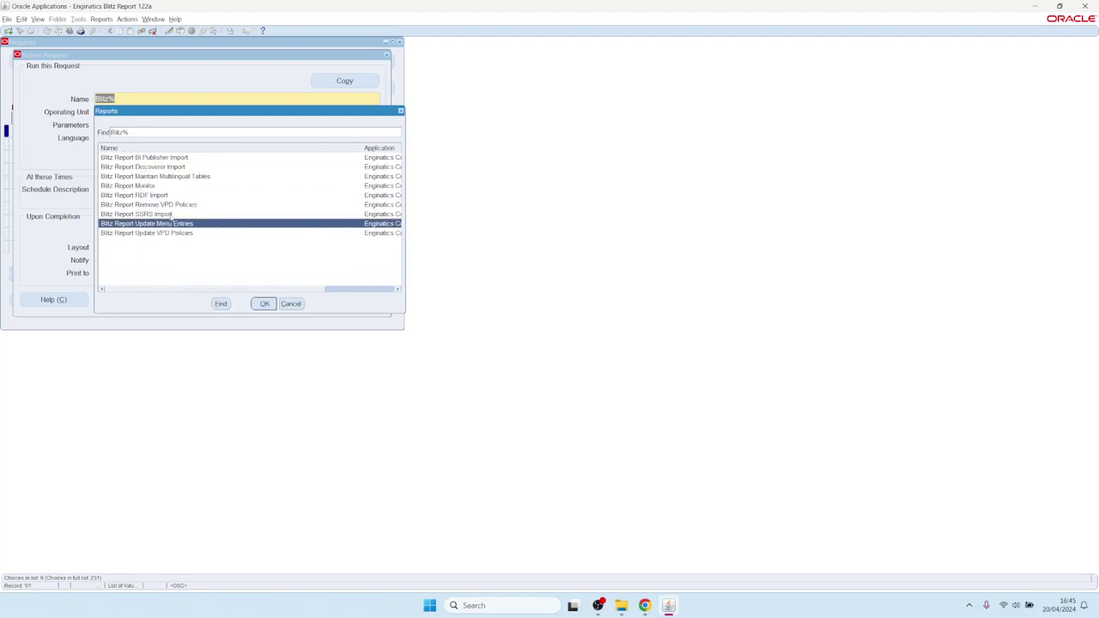
key(Return)
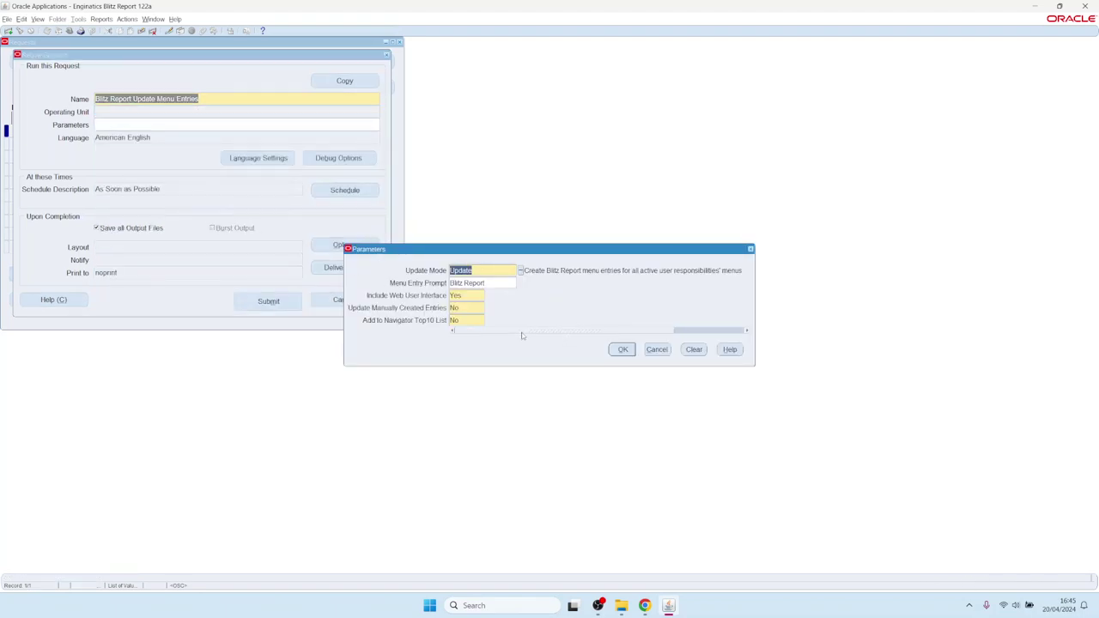
- Submit it with the default Update parameters, decline another request, and list recent requests
click(622, 350)
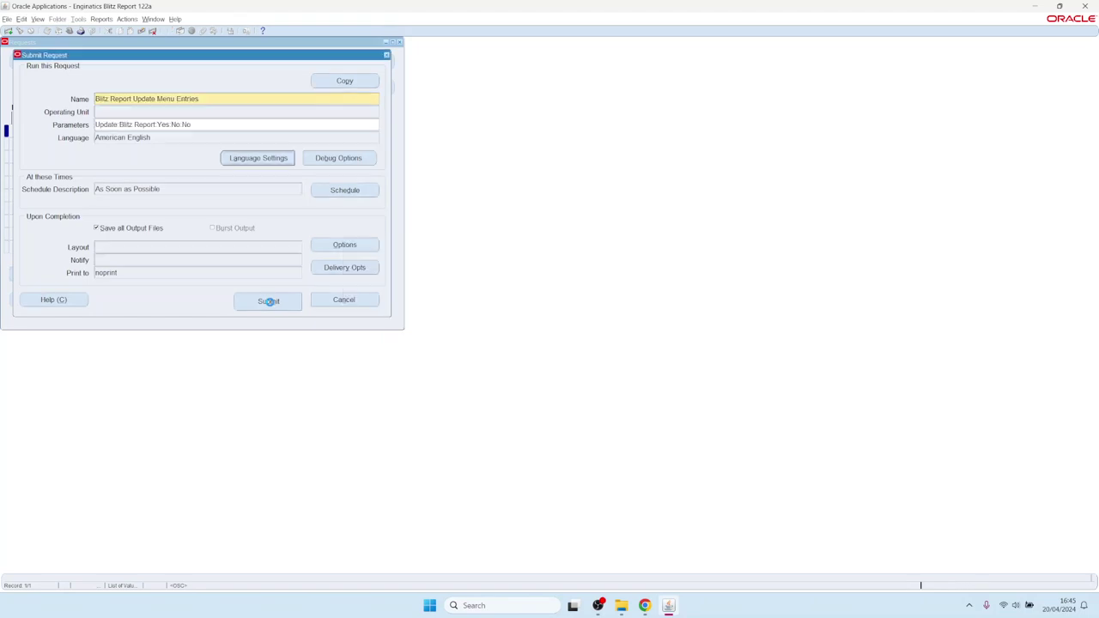
click(268, 301)
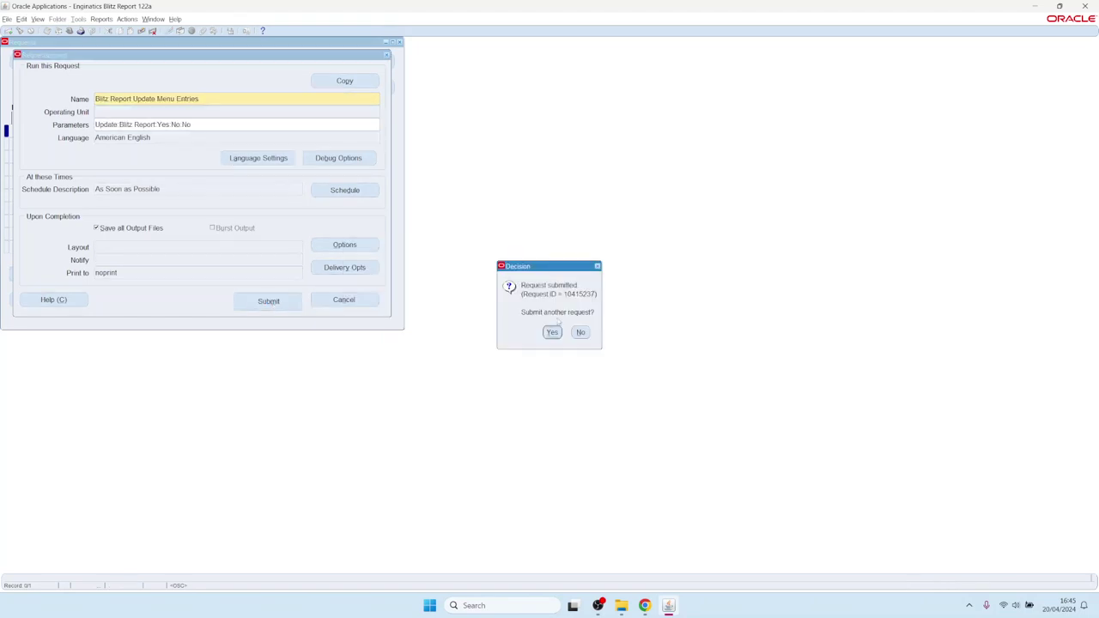
key(Return)
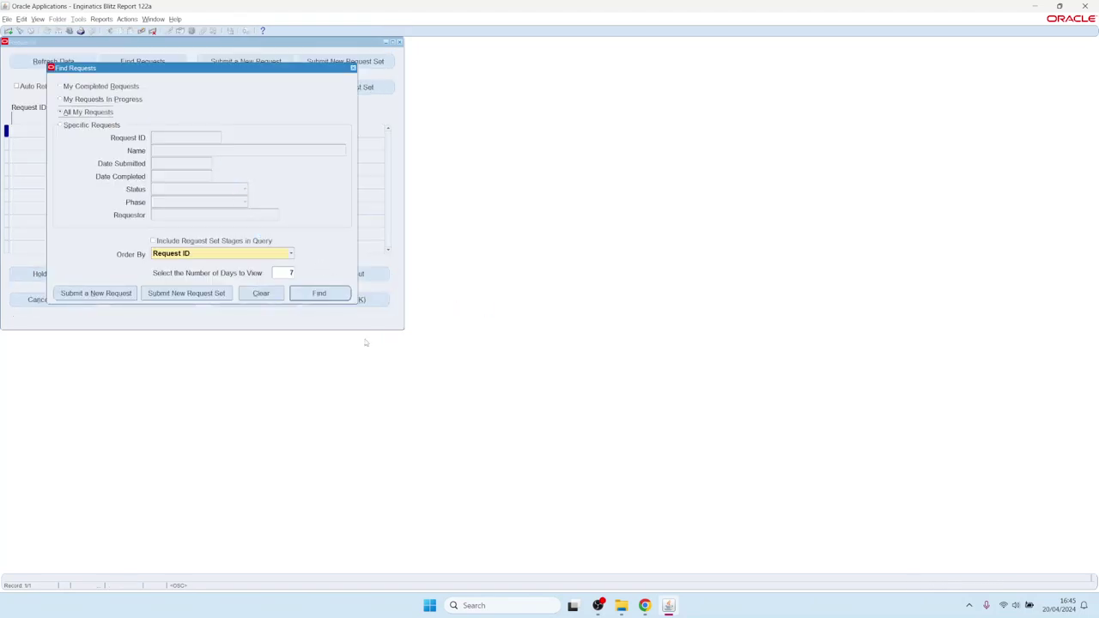
click(335, 297)
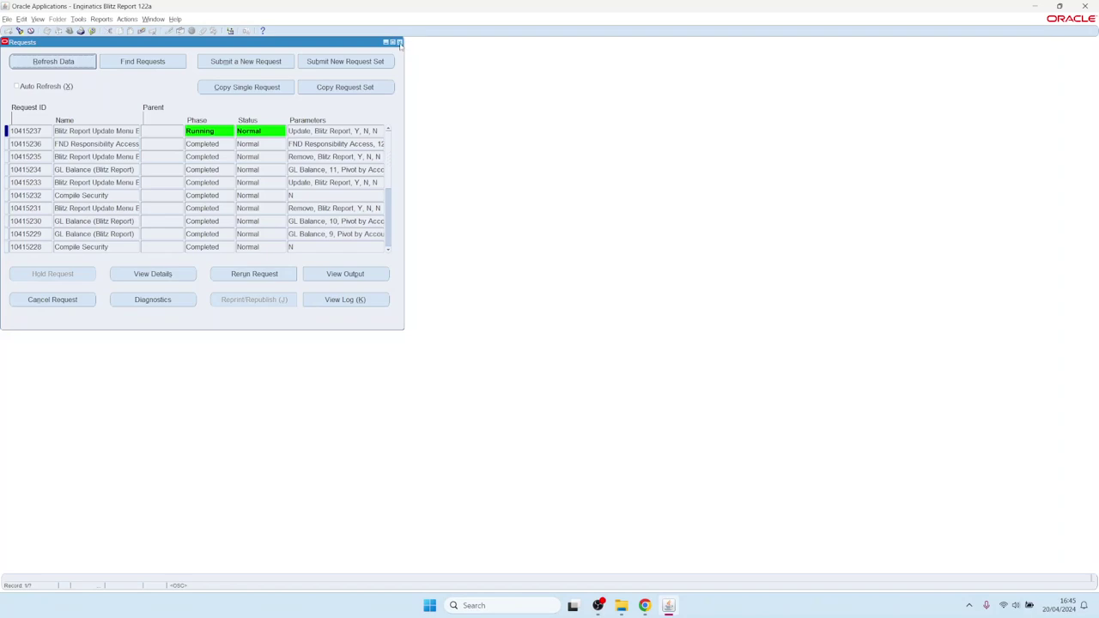
- Close the Requests window, leaving the System Administrator navigator
click(399, 42)
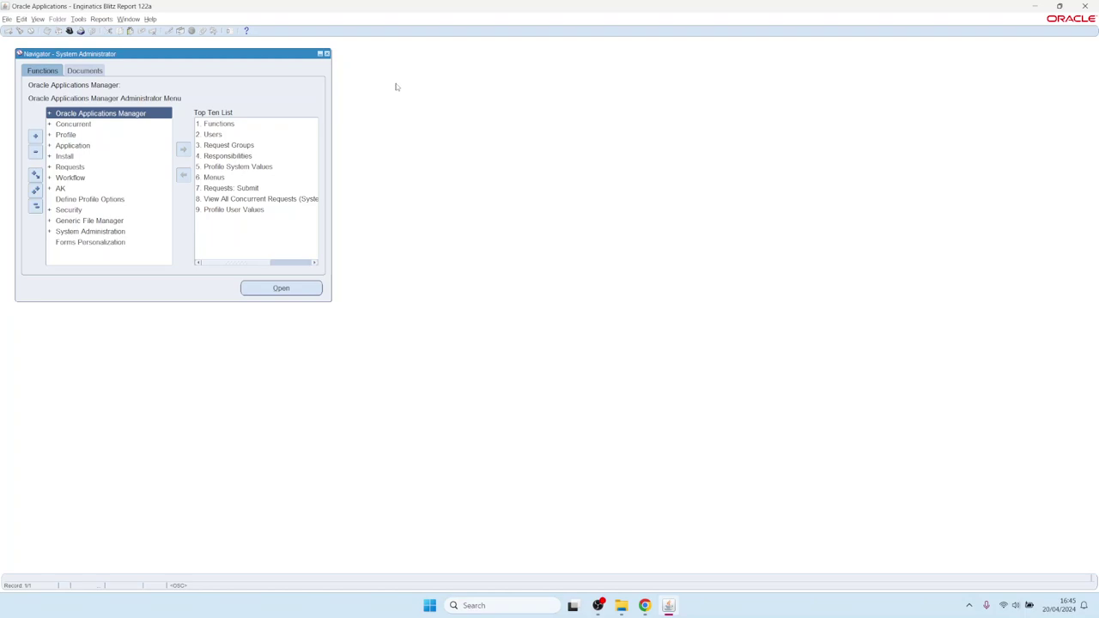
- Switch responsibility to General Ledger, Vision Operations (USA)
key(alt+f)
key(w)
text(a%)
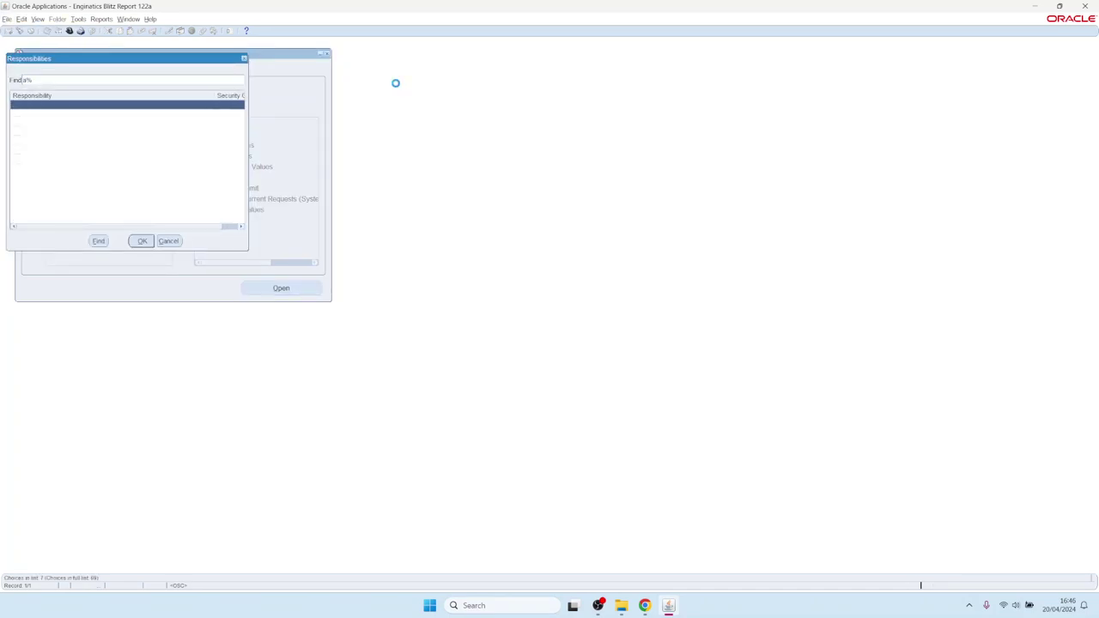
key(BackSpace)
text(general Ledger)
key(Down)
key(Down)
key(Down)
key(Return)
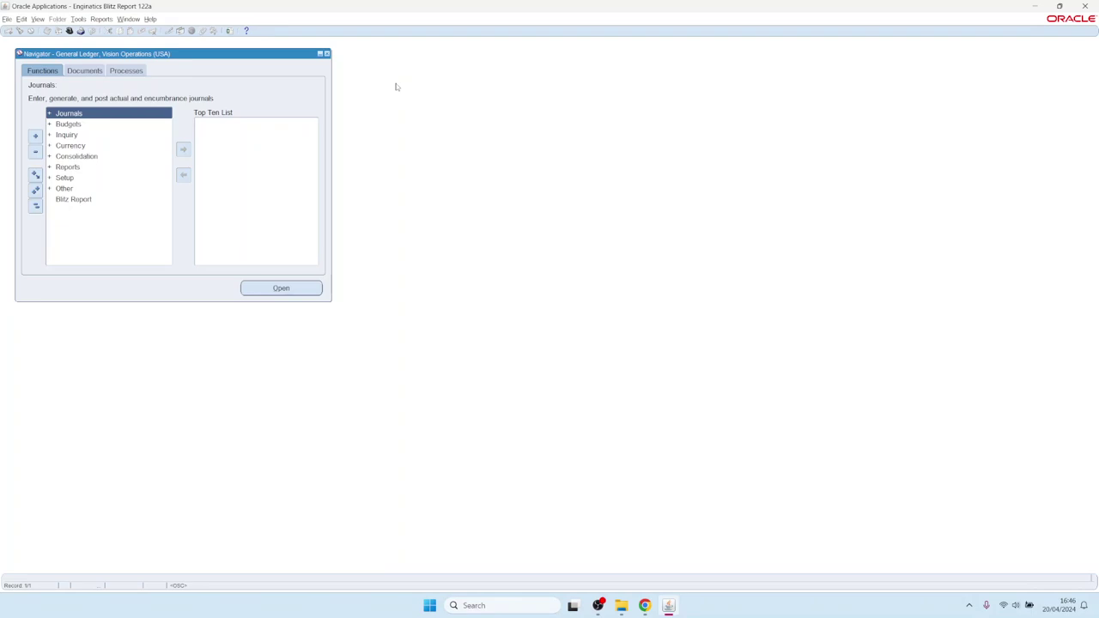
- Run the GL Balance Blitz report and view its Pivot by Account Hierarchy output in Excel
double_click(78, 200)
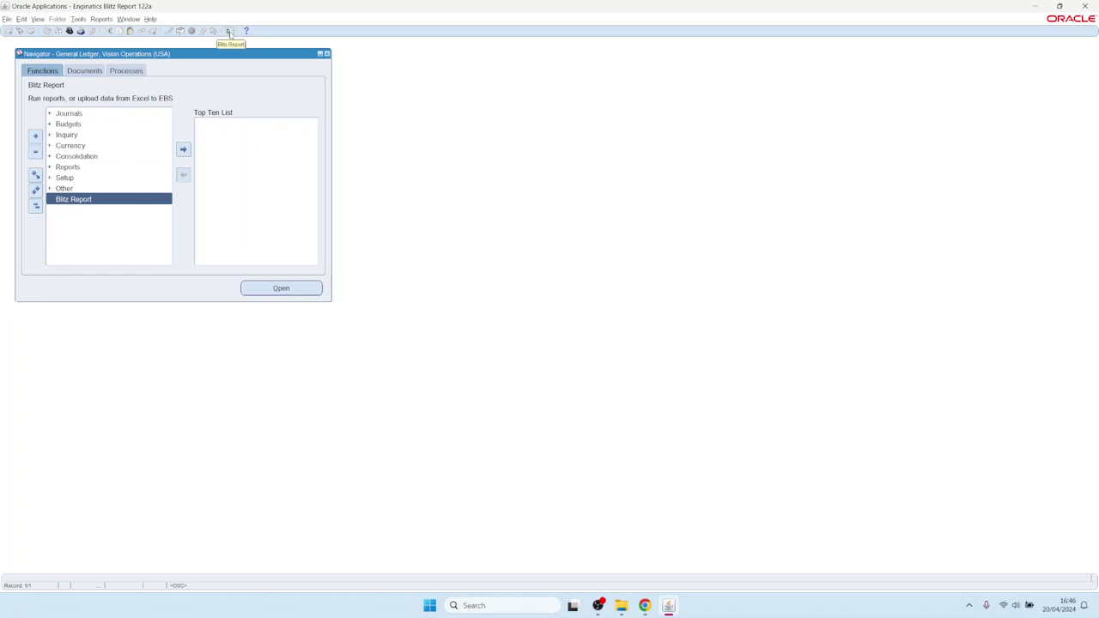
click(229, 31)
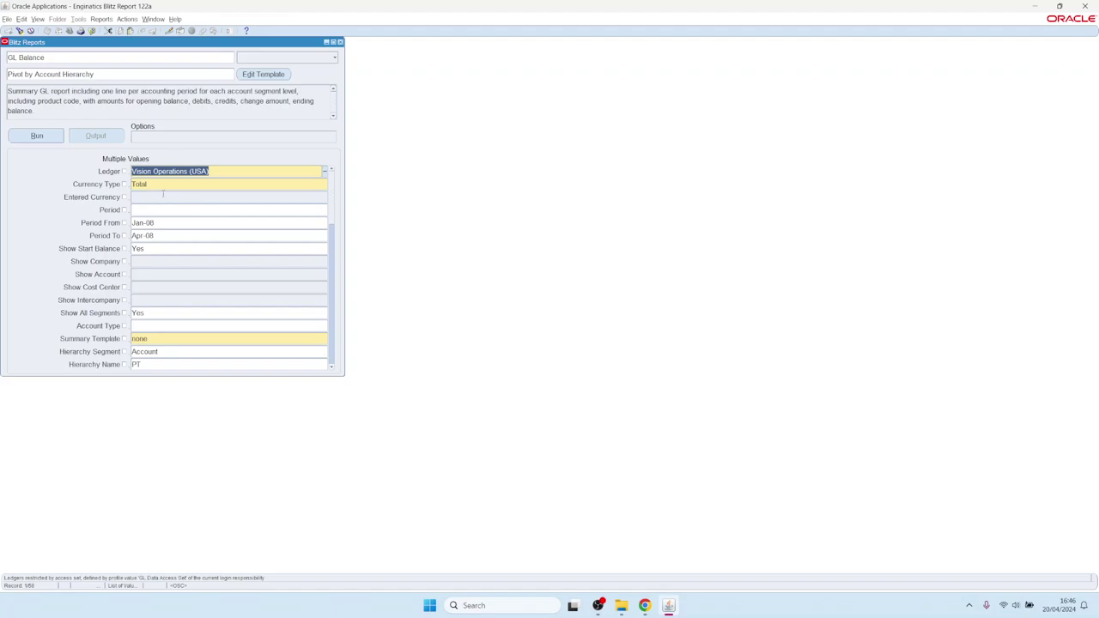
click(35, 140)
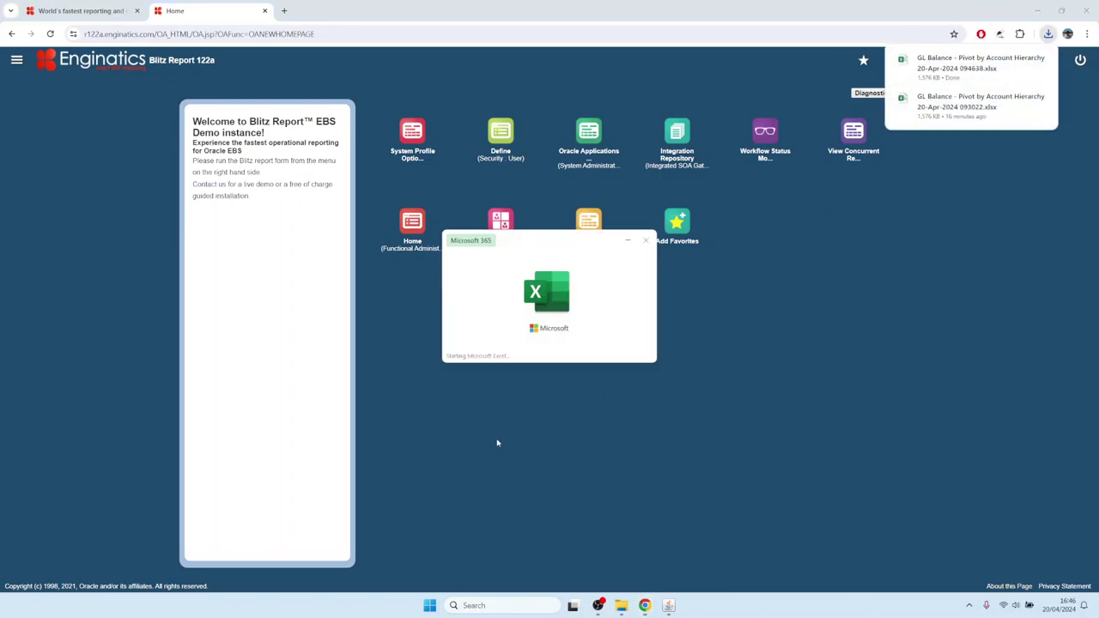
scroll(394, 344, down, 2)
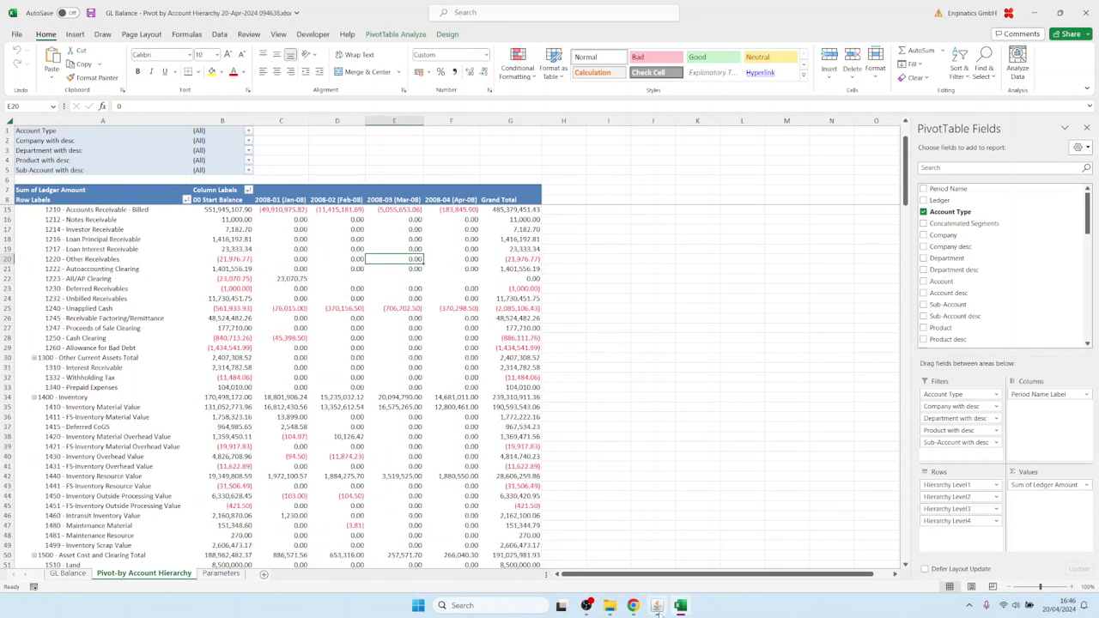
click(658, 607)
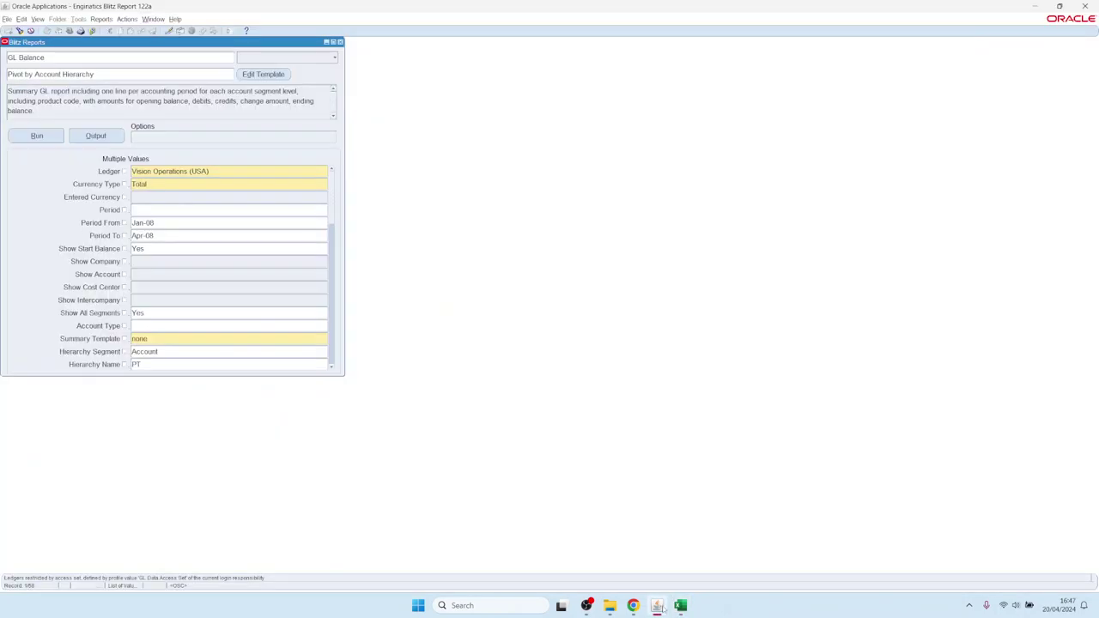
- Close Blitz Reports and switch to the Application Developer responsibility
key(F4)
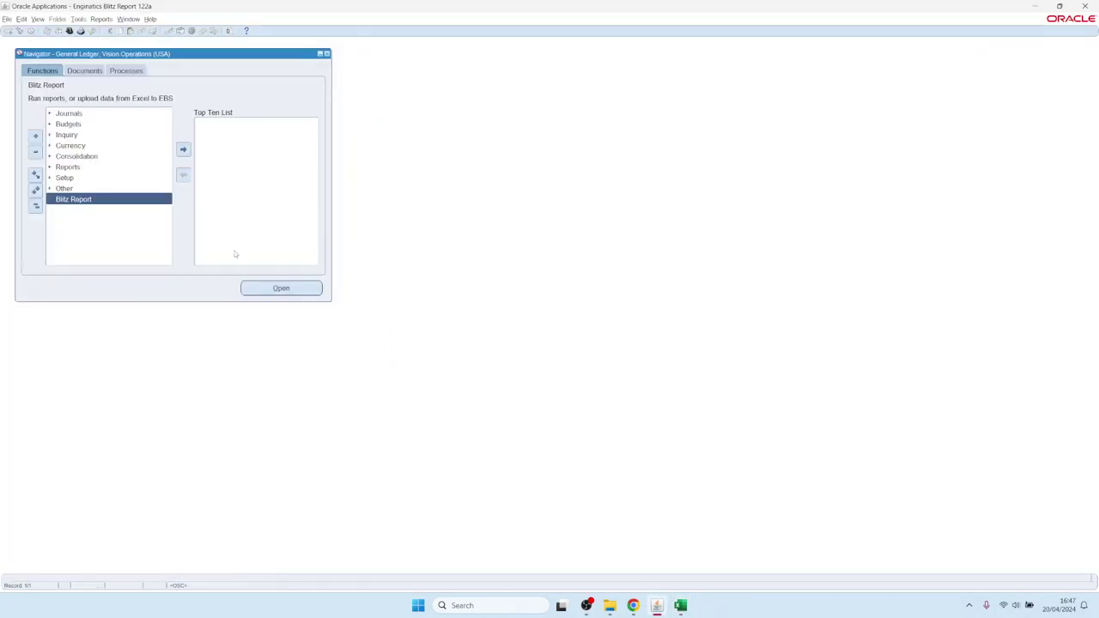
key(alt+f)
key(x)
key(Down)
key(Down)
key(Down)
key(Return)
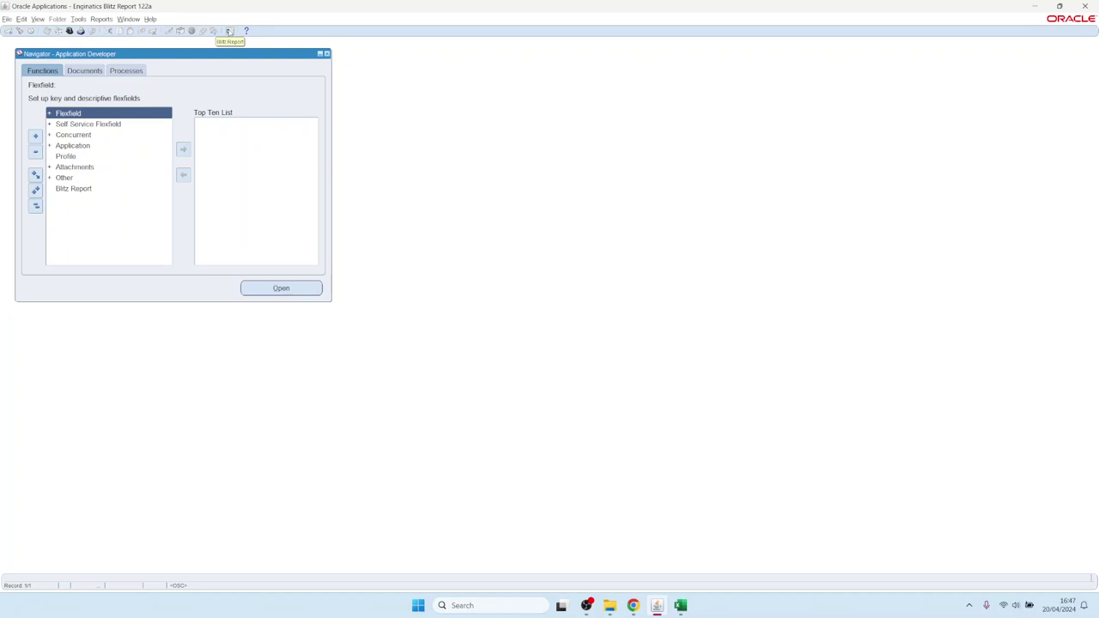
- Open Blitz Report and review the FND Responsibility Access report for SYSADMIN
click(230, 31)
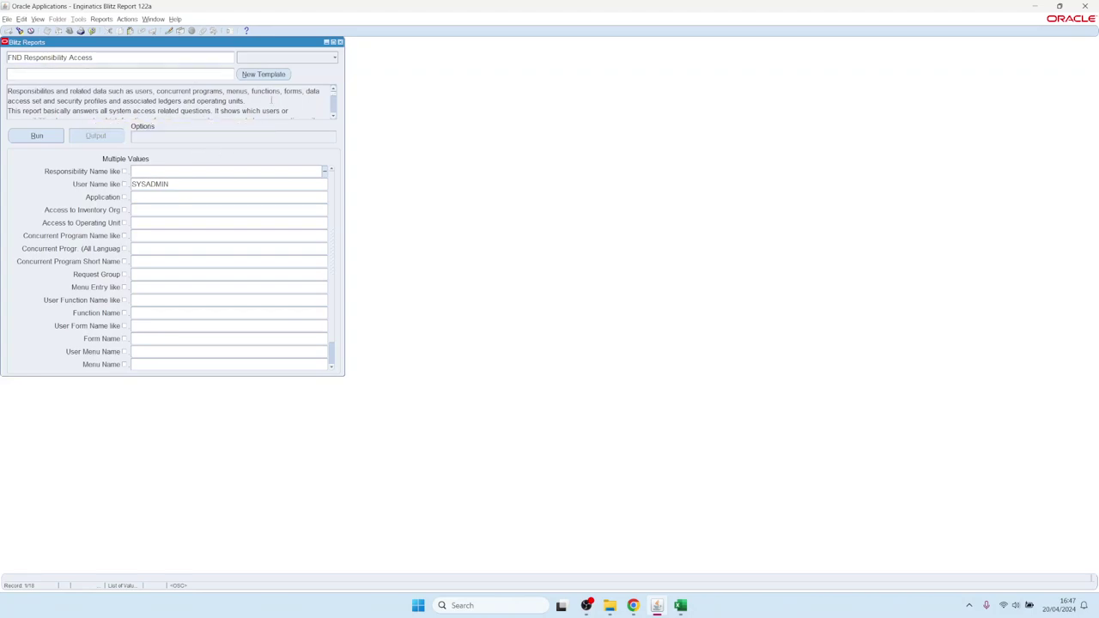
drag(231, 42, 305, 55)
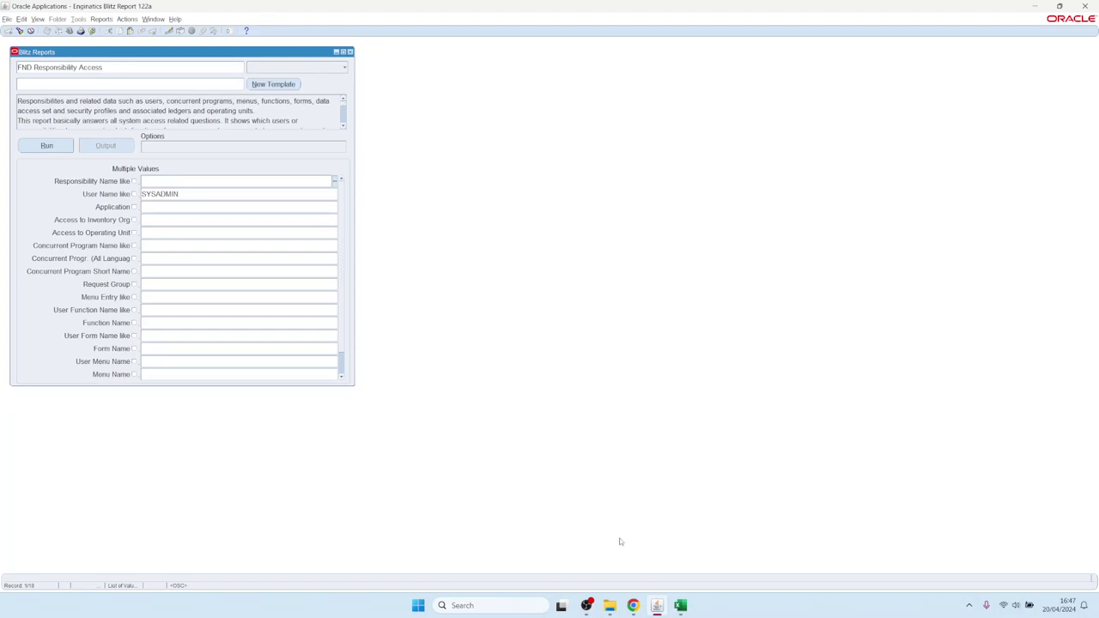
mouse_move(632, 608)
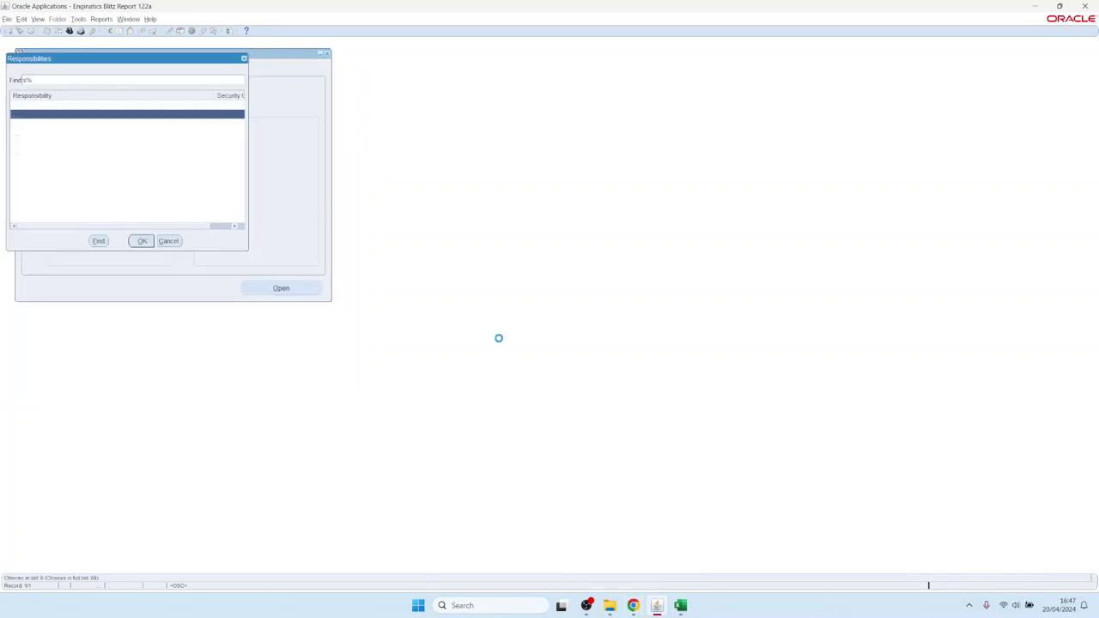
- Under System Administrator, find the Blitz% profile values for user SYSADMIN
key(Return)
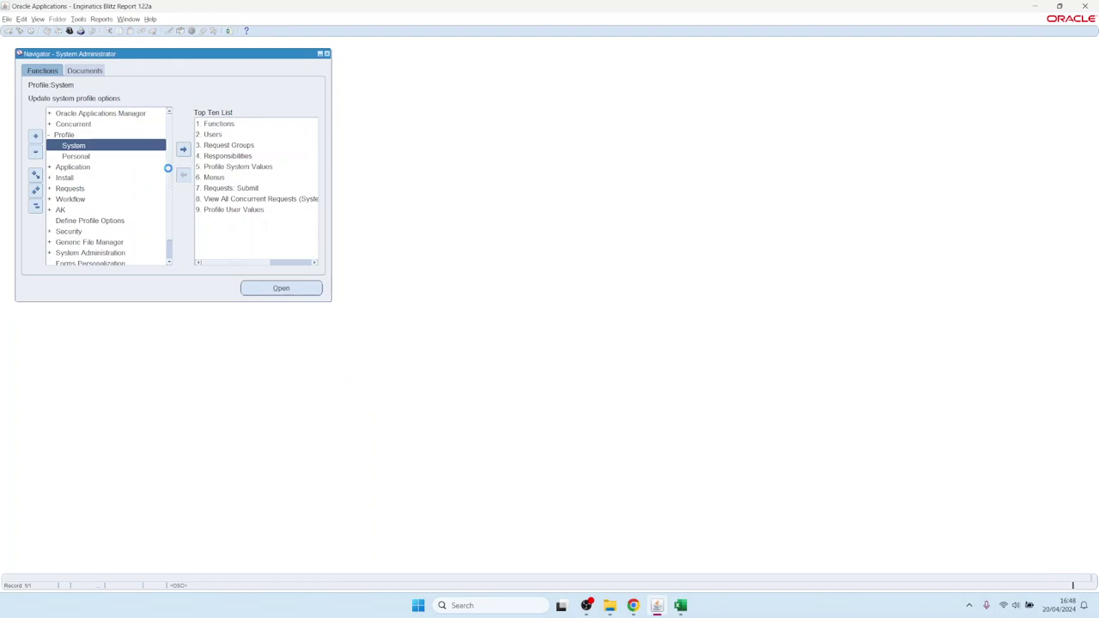
text(Blitz%)
click(228, 131)
text(SYSAD)
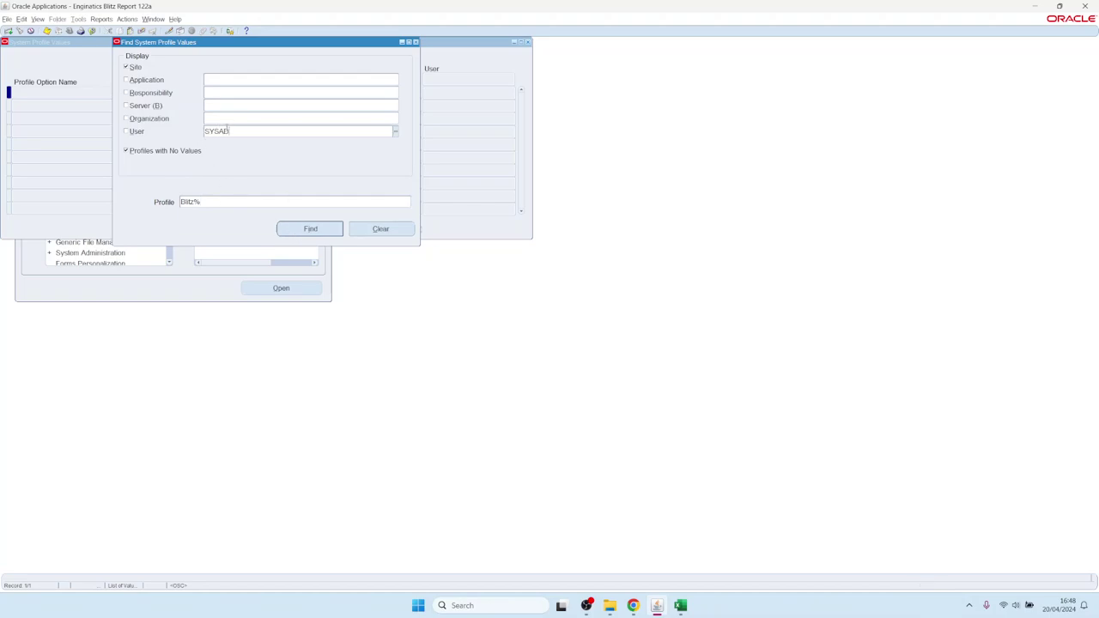
key(Tab)
click(314, 228)
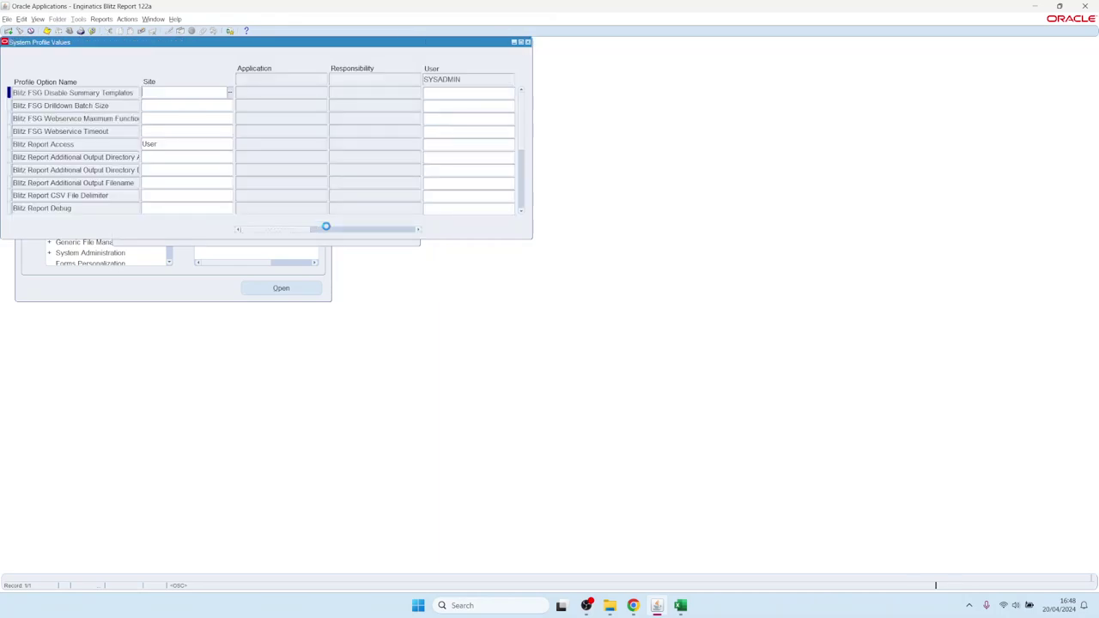
- Review the Blitz Report Access levels User Admin, Developer and System without choosing one
click(144, 143)
click(86, 144)
drag(16, 144, 108, 151)
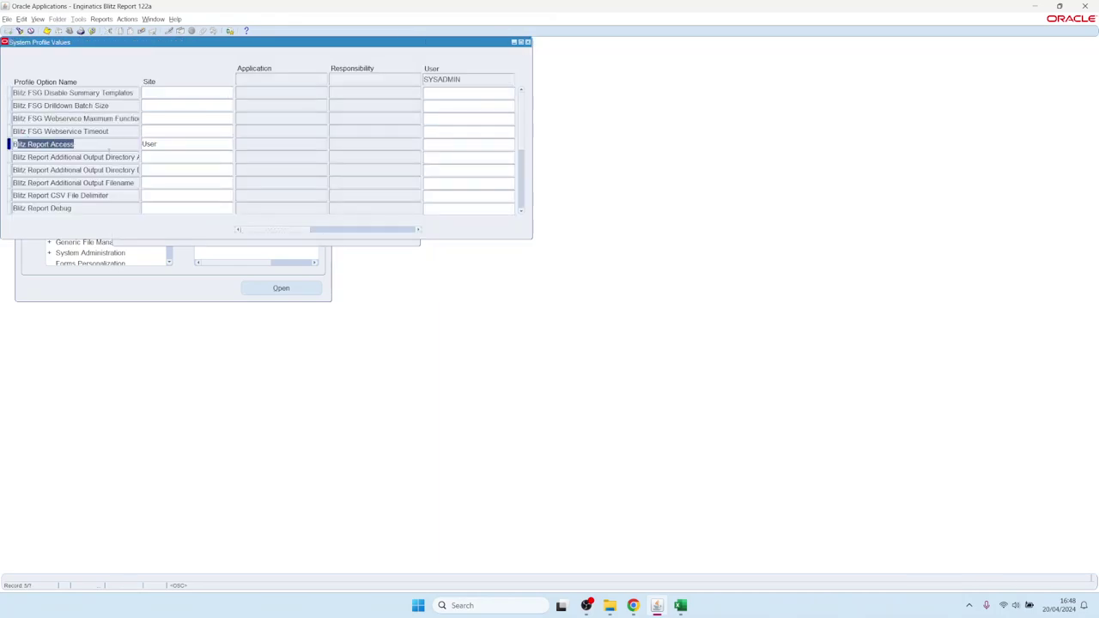
click(170, 144)
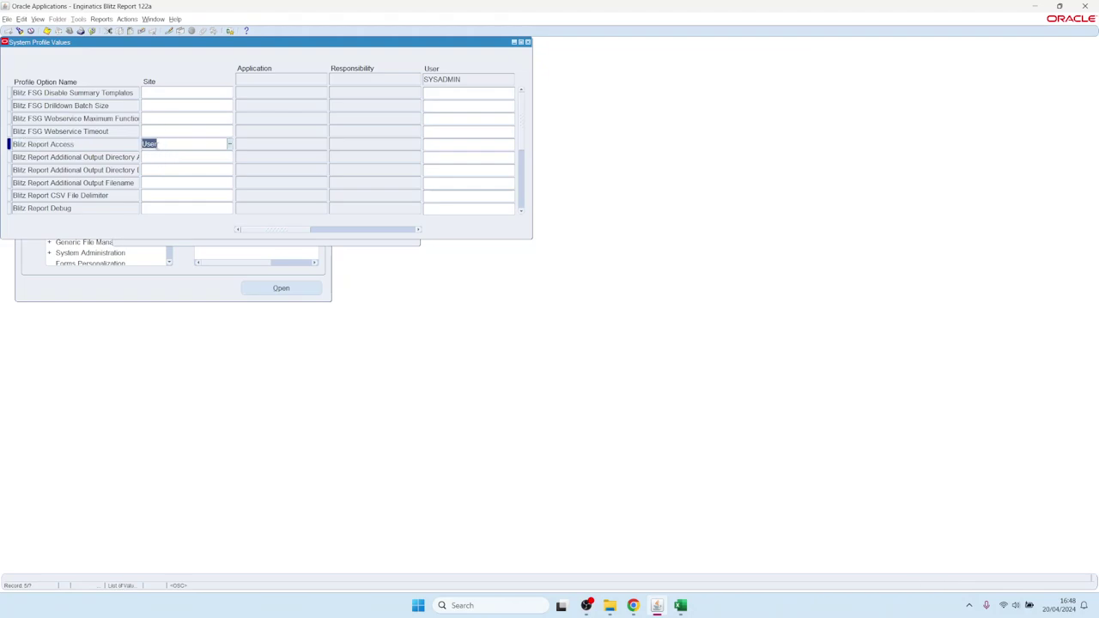
click(477, 144)
click(510, 143)
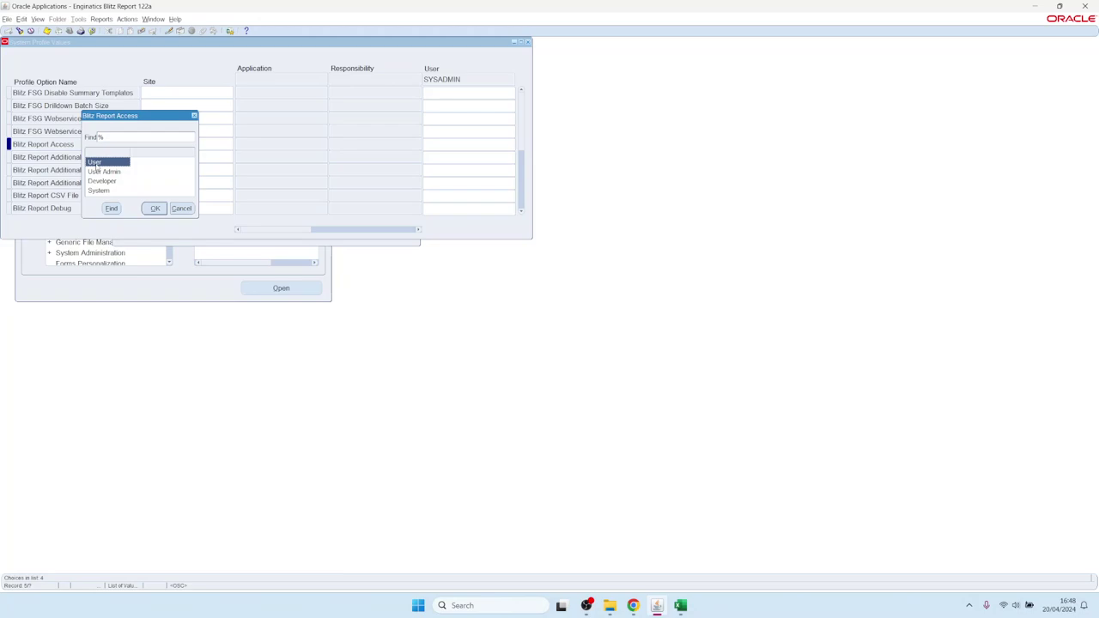
click(111, 173)
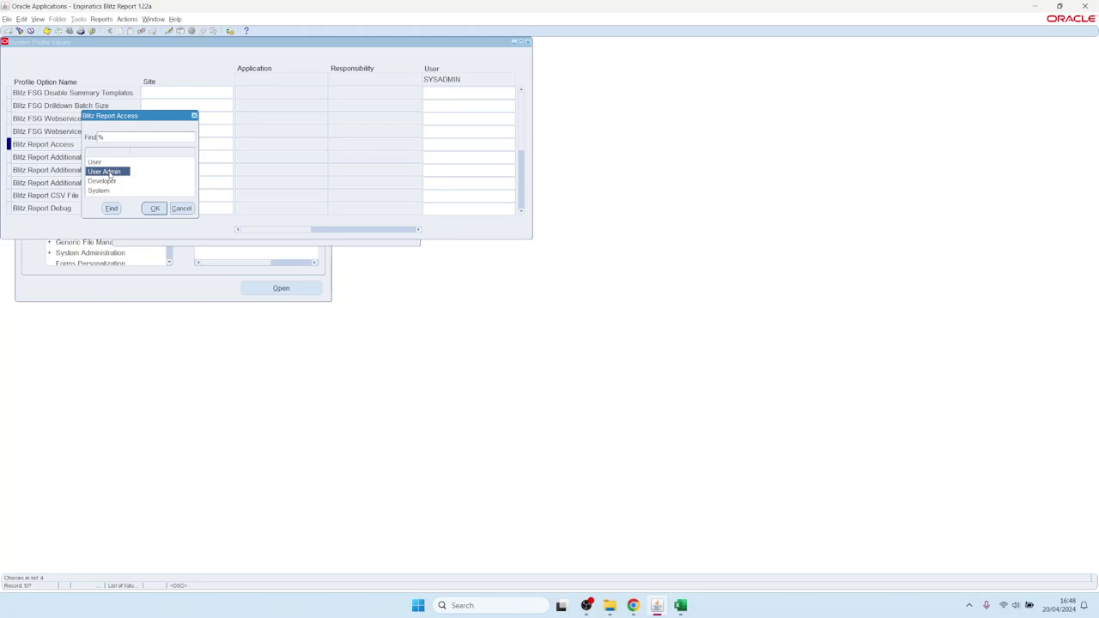
click(110, 183)
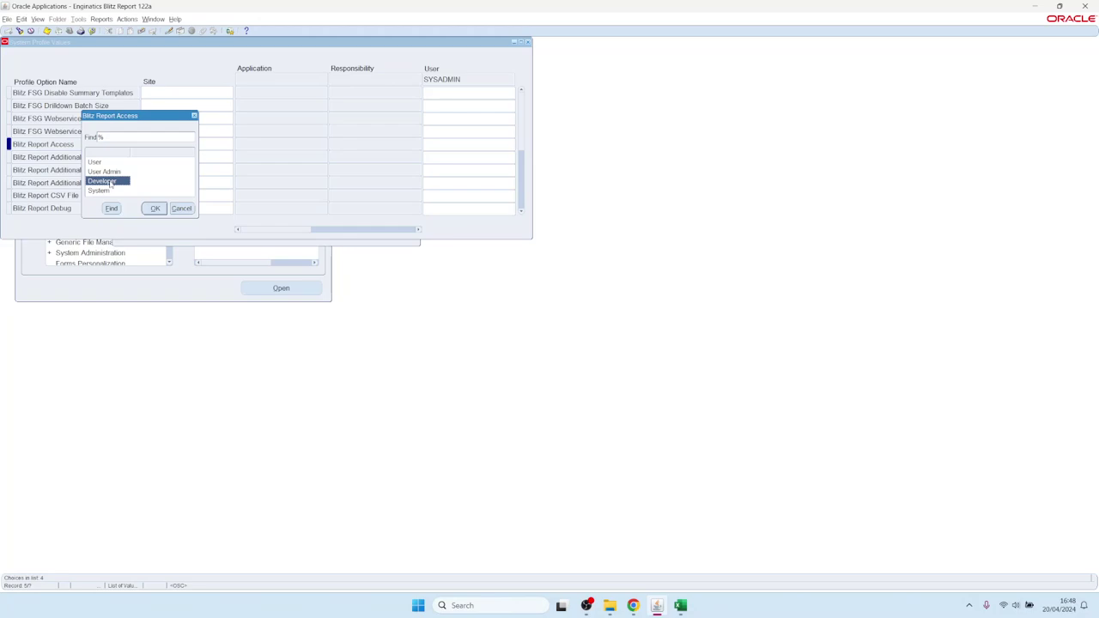
click(111, 191)
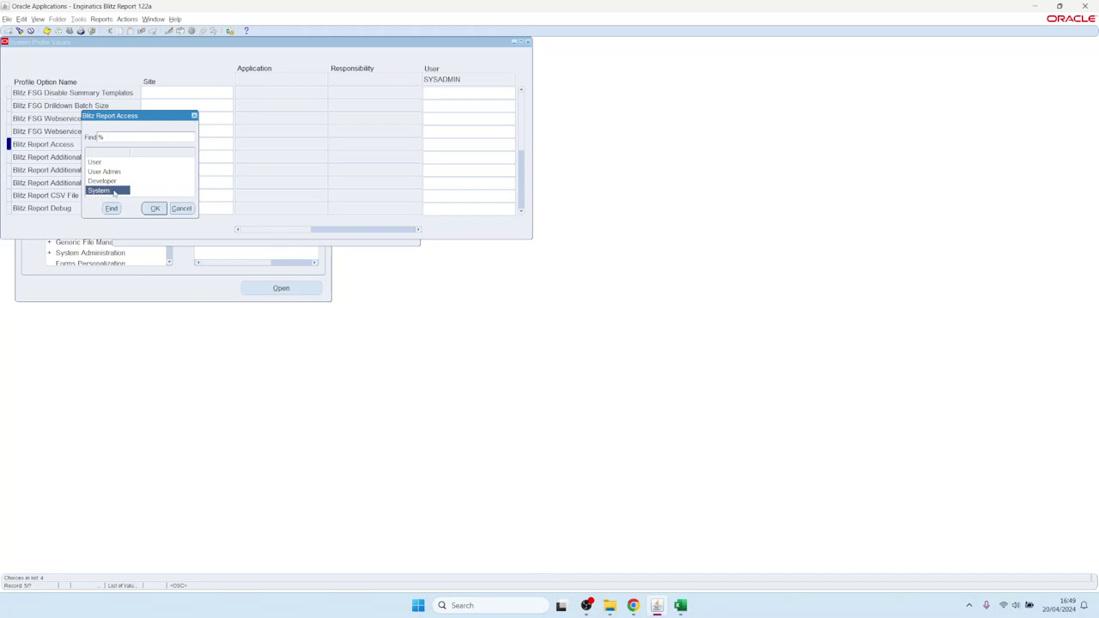
- Bring up the Enginatics home page in Chrome
click(633, 605)
click(81, 11)
mouse_move(468, 82)
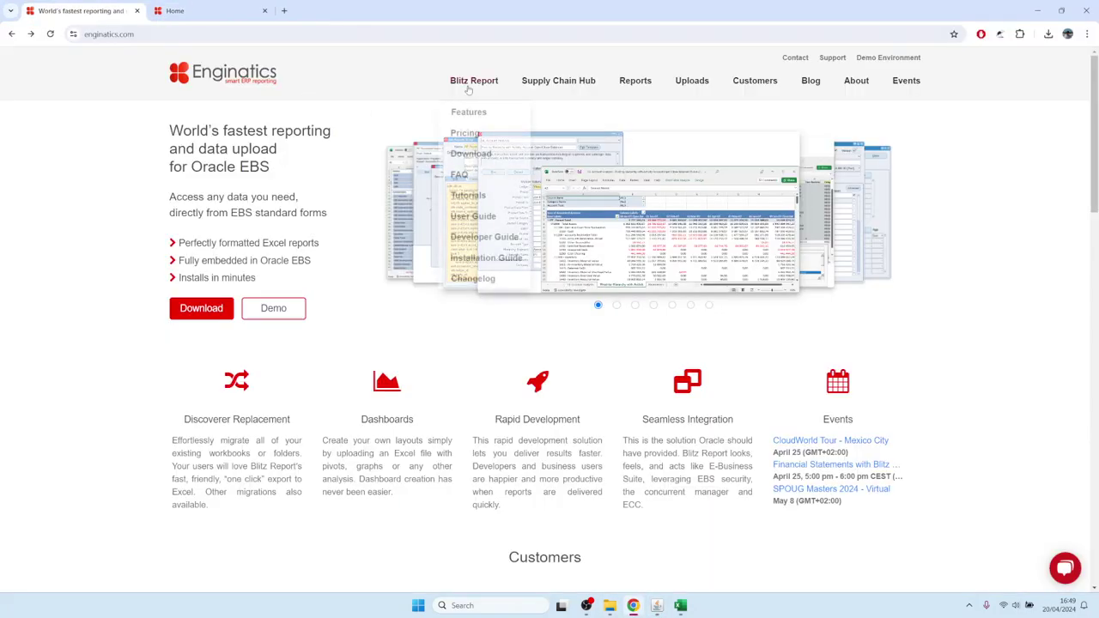
- Open the Blitz Report Developer Guide at section 4, Profile options, and read the Access level descriptions
click(482, 241)
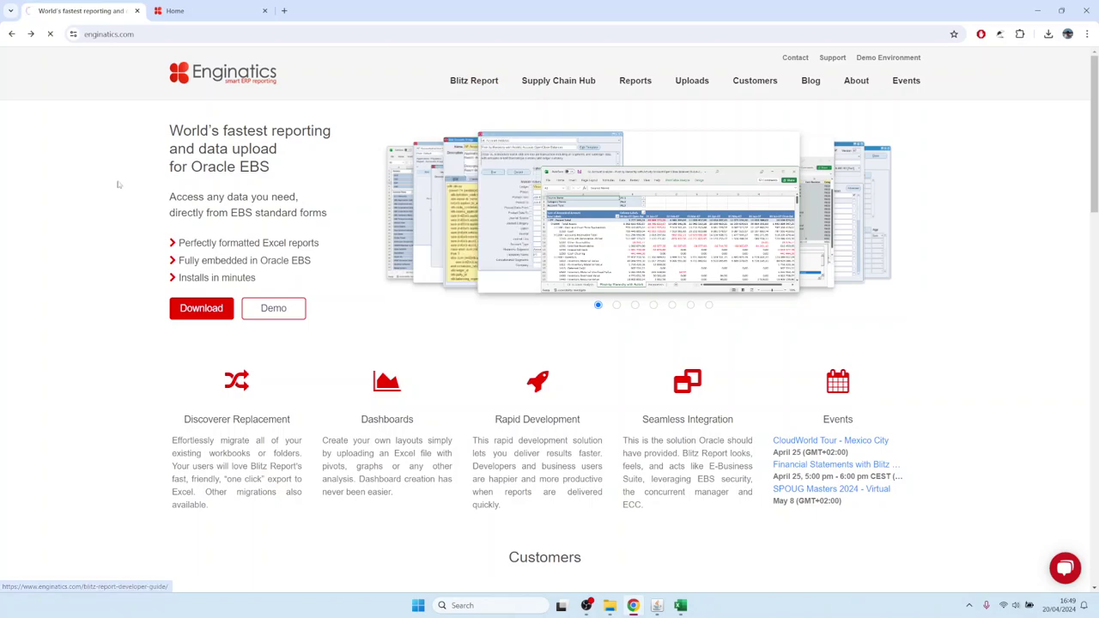
scroll(196, 361, down, 15)
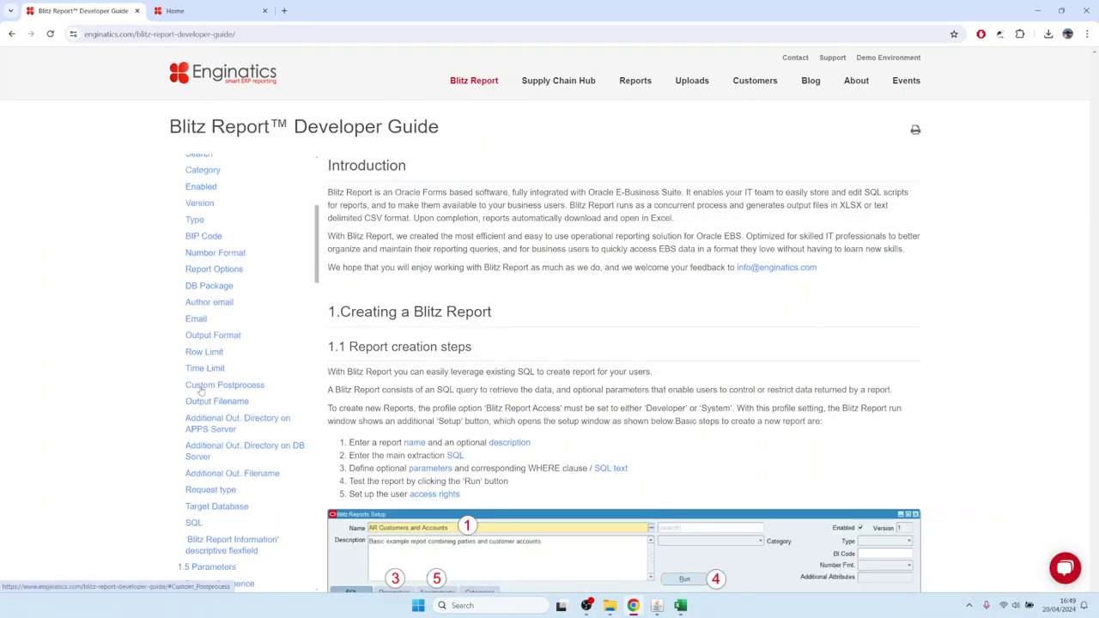
click(213, 222)
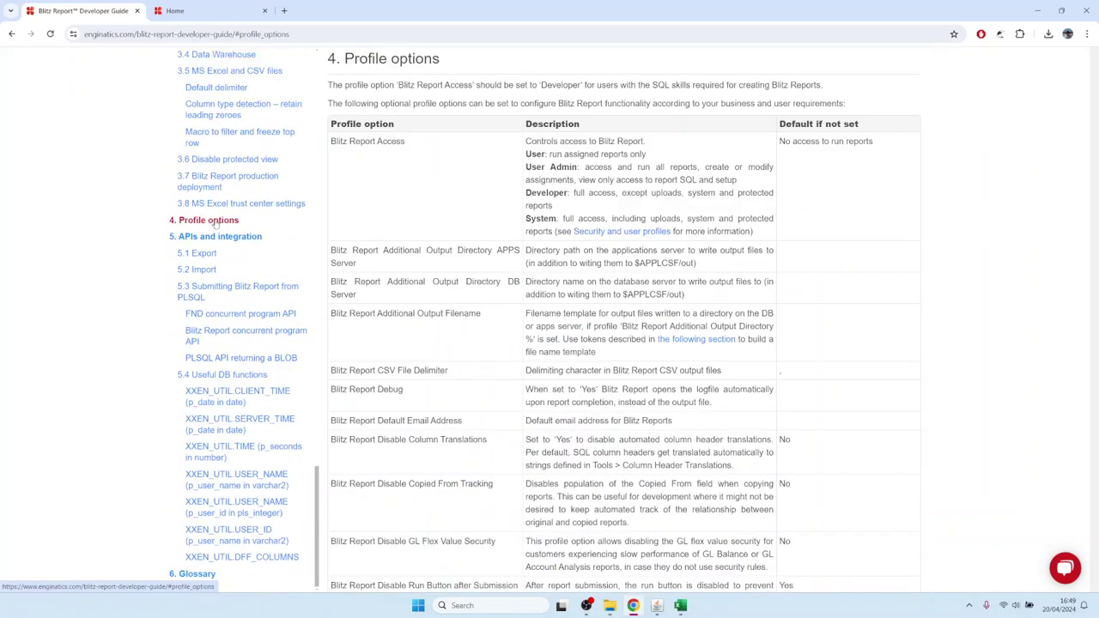
drag(335, 142, 417, 142)
drag(527, 153, 646, 154)
click(555, 167)
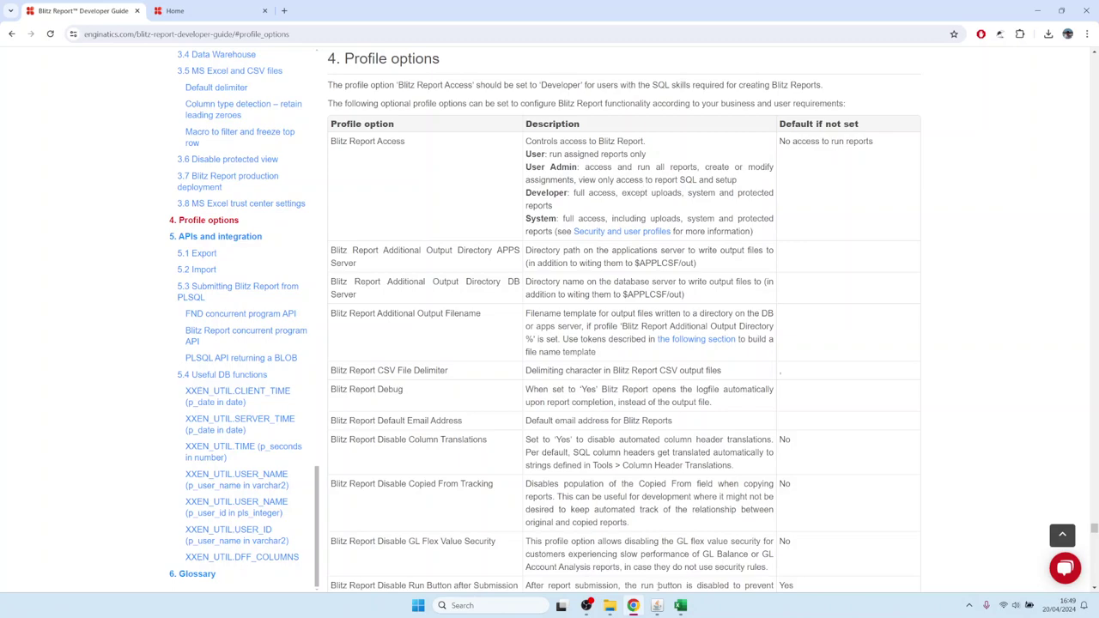
- Dismiss the access level list, close the profile form, and reopen the System Profile Values search
click(657, 605)
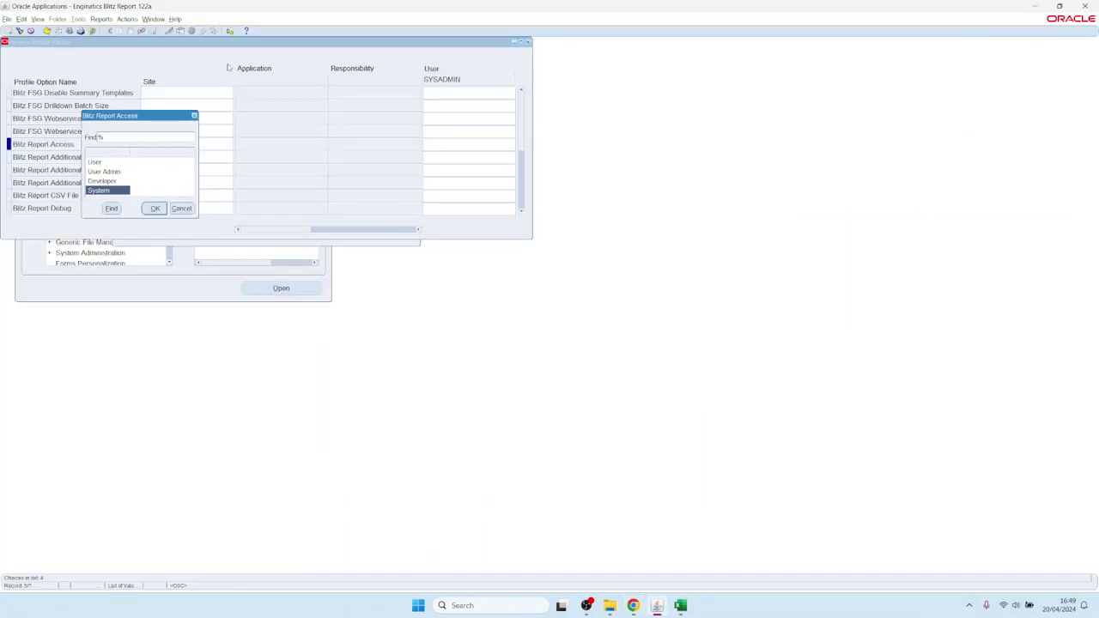
click(181, 208)
click(528, 42)
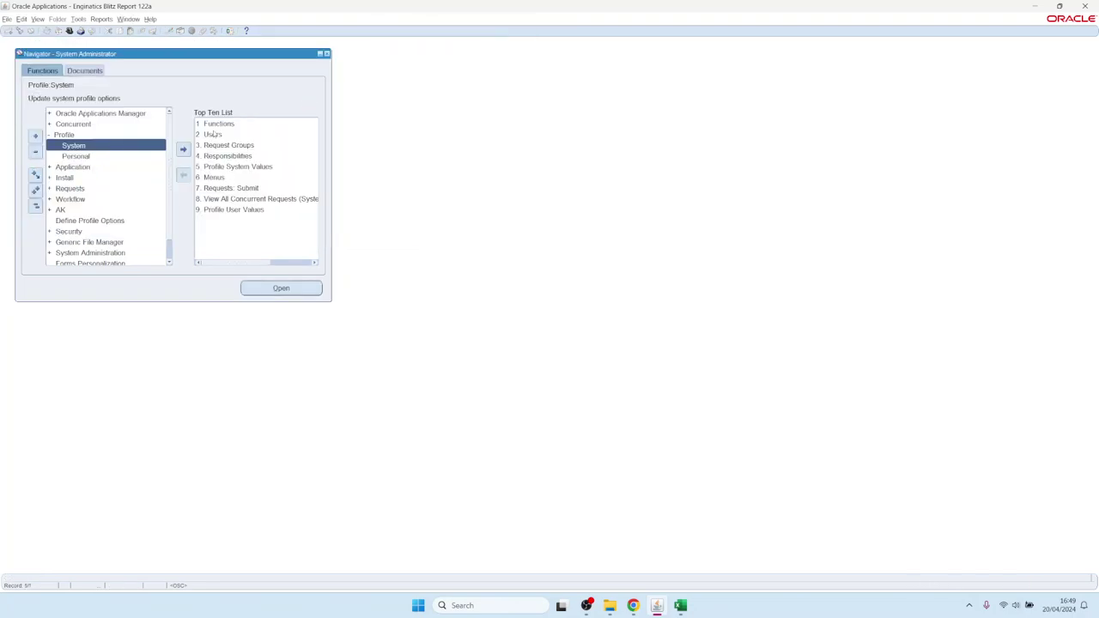
click(230, 31)
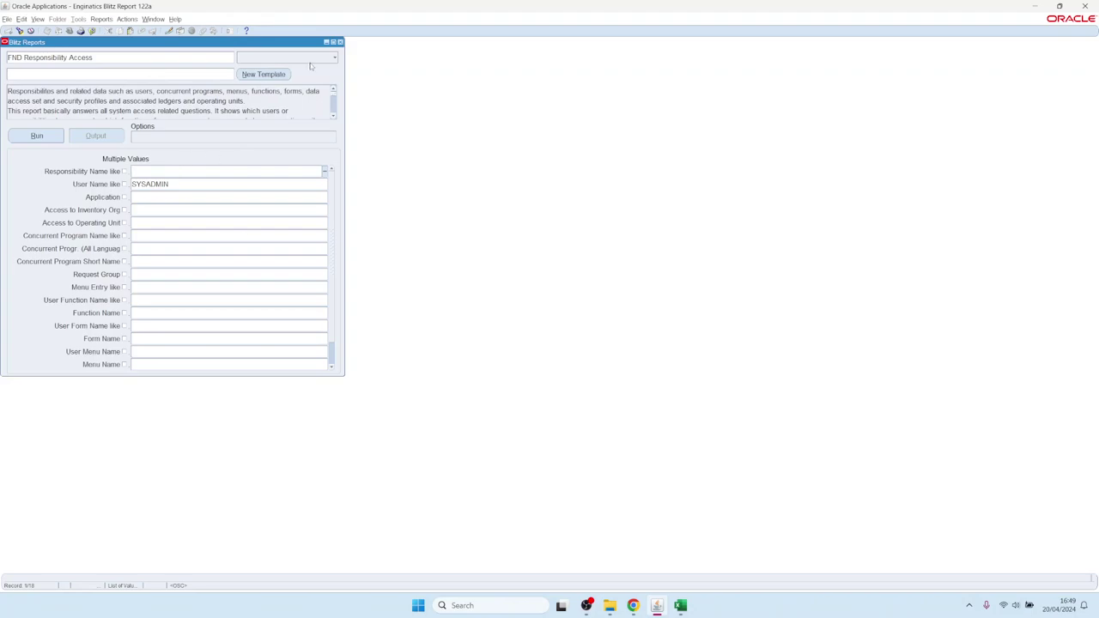
click(217, 177)
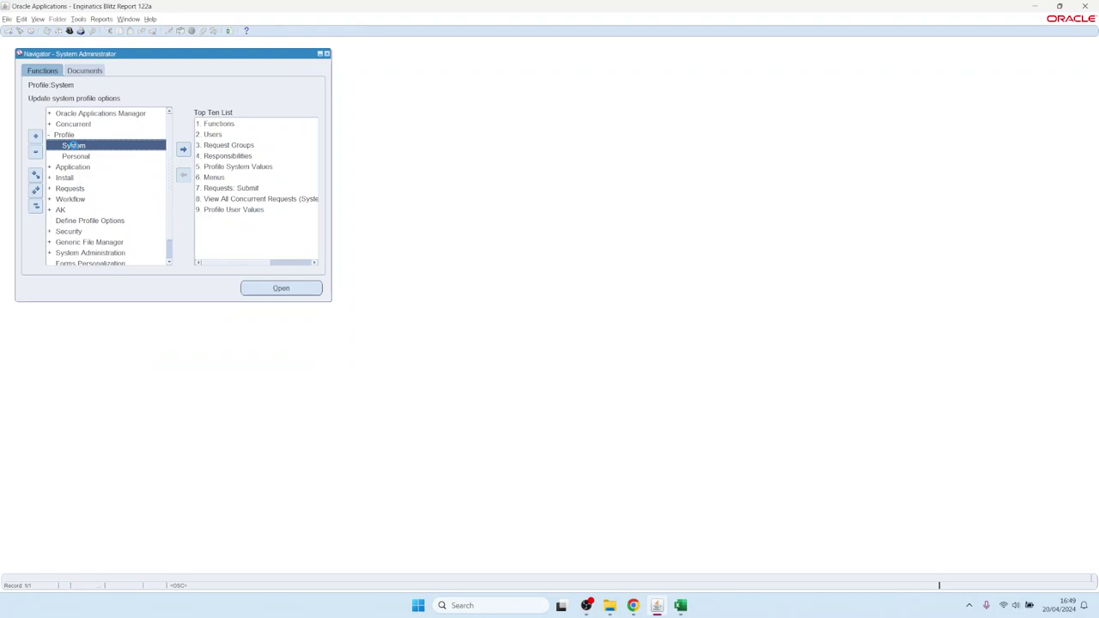
double_click(73, 146)
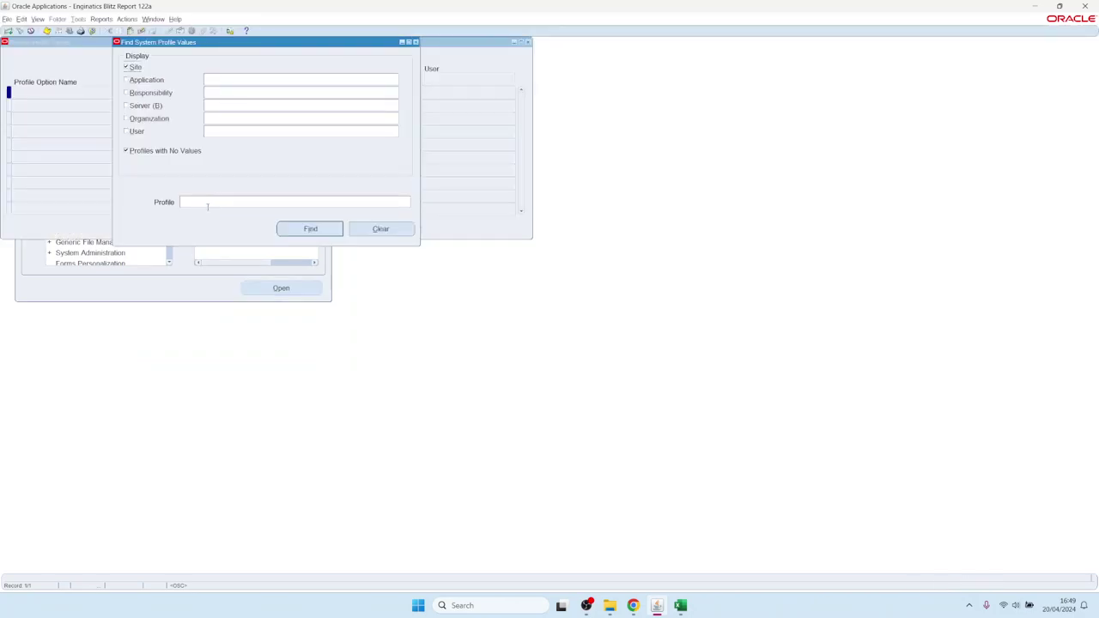
- Search profiles named Blitz% for user SYSADMIN
click(216, 201)
text(Blitz%)
click(226, 132)
text(SYSAD)
key(Tab)
key(Return)
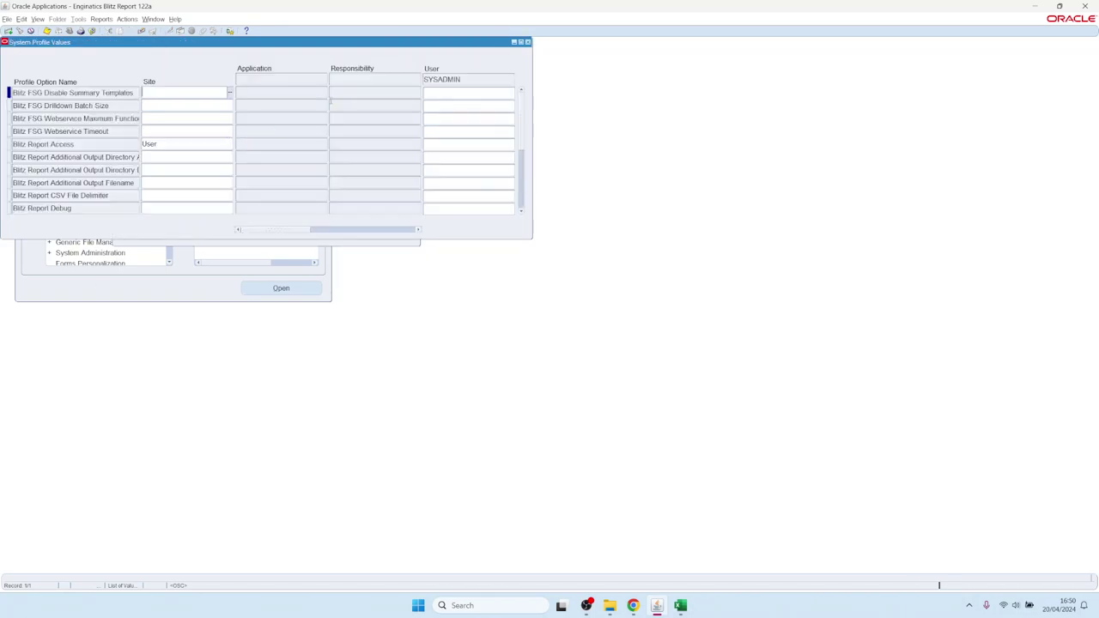
- Set SYSADMIN's user-level Blitz Report Access to System and save
click(453, 142)
key(ctrl+l)
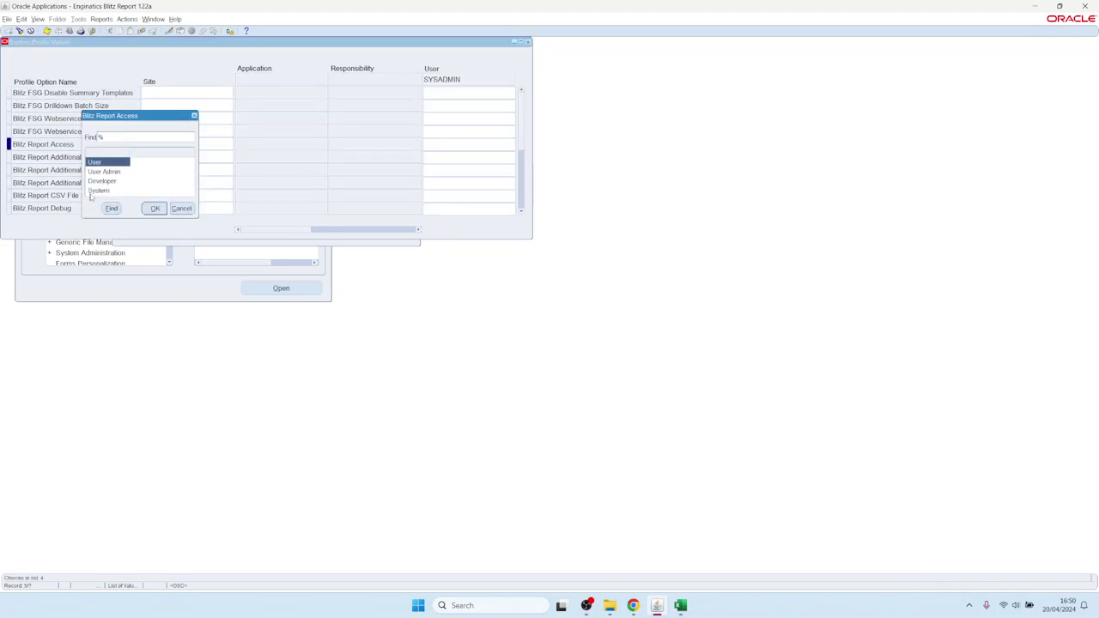
click(103, 192)
double_click(103, 196)
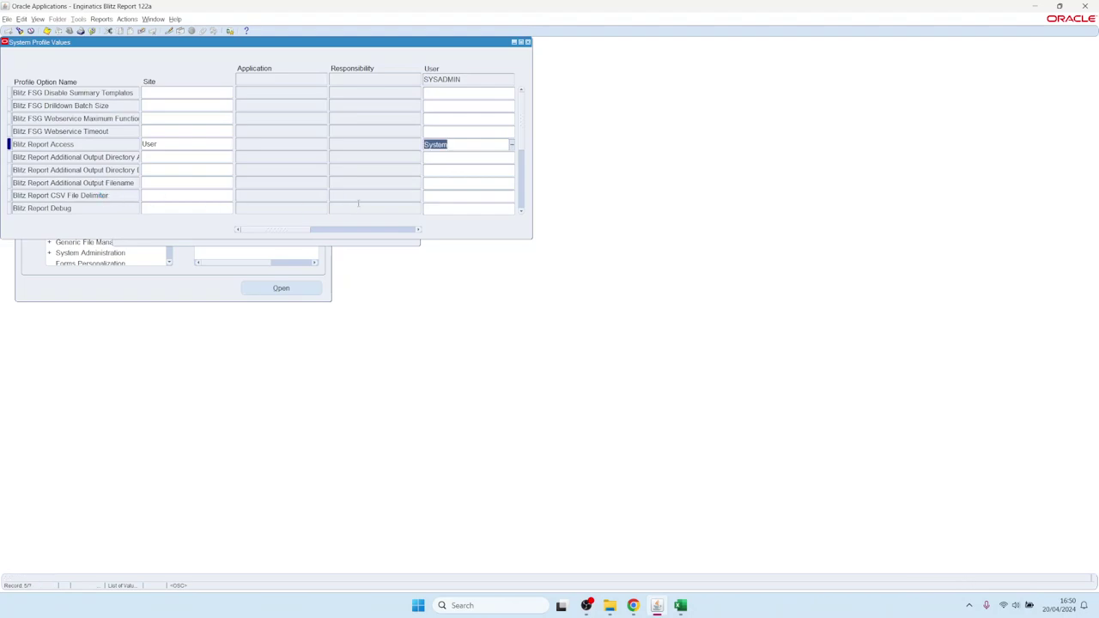
key(ctrl+s)
- Reselect System Administrator and open the GL Balance report's Setup showing its SQL
key(F4)
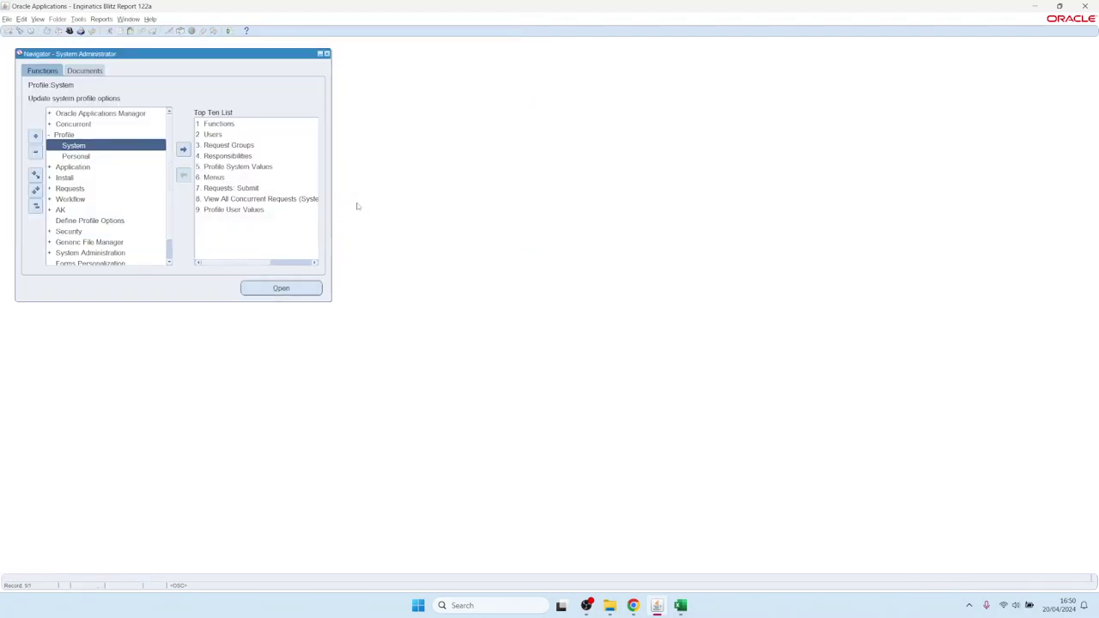
key(ctrl+l)
text(s%)
key(Return)
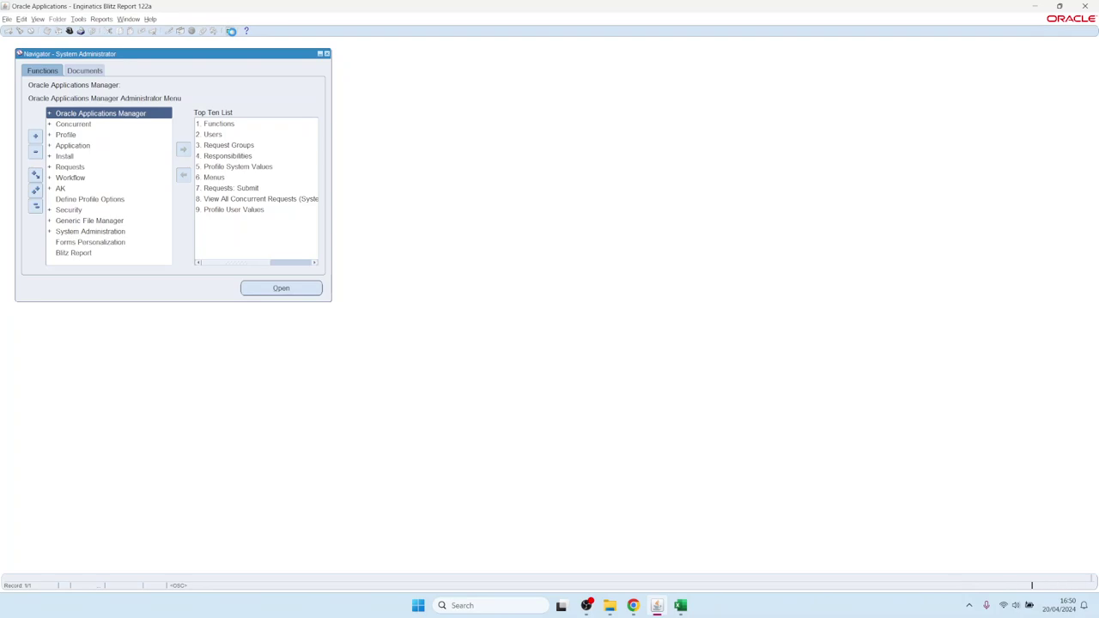
click(230, 31)
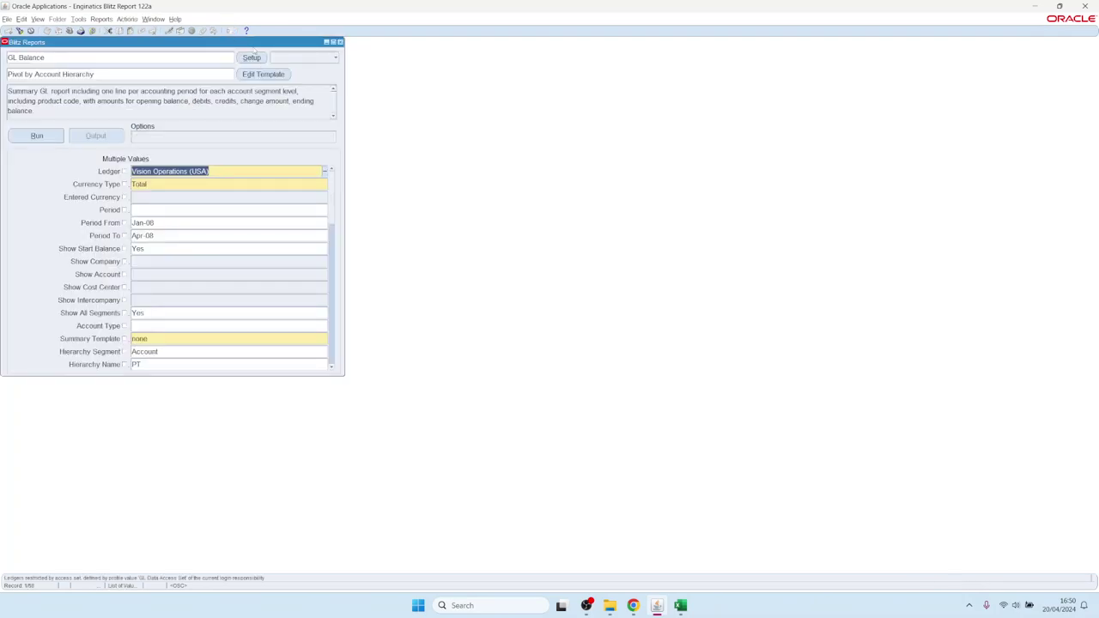
click(252, 57)
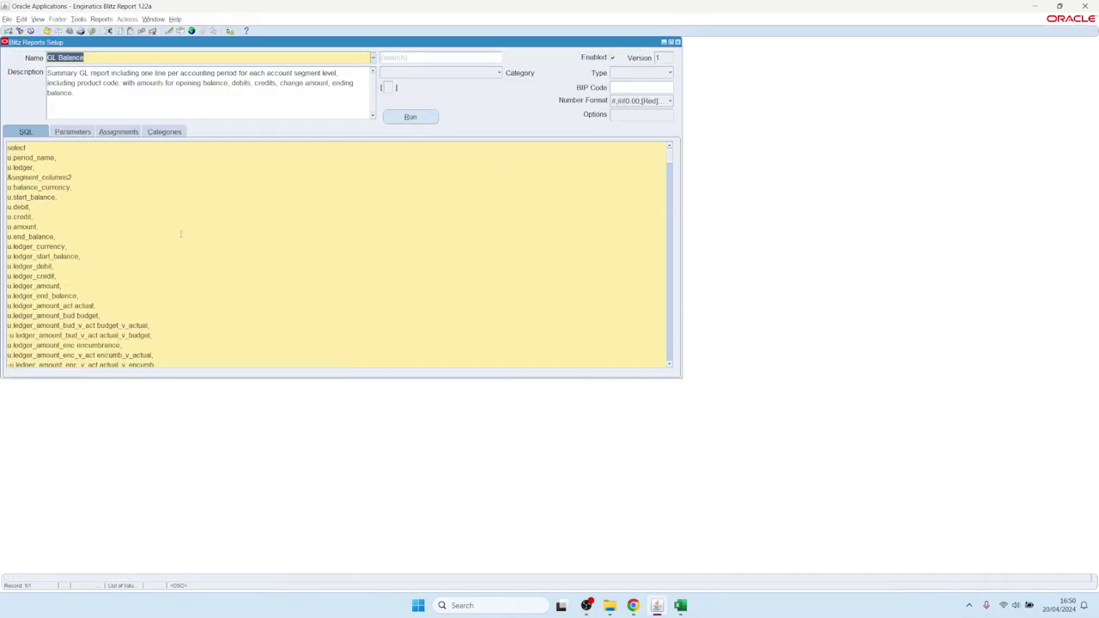
- Review GL Balance's SQL, Parameters and Assignments, then cancel a new row's Level list
click(195, 225)
key(ctrl+a)
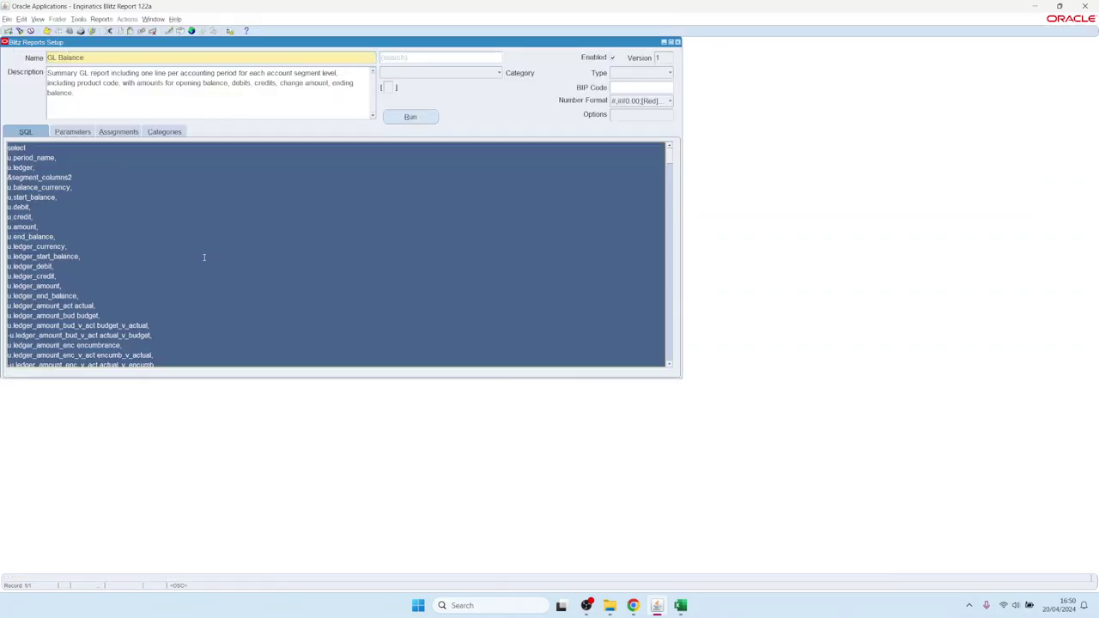
click(83, 133)
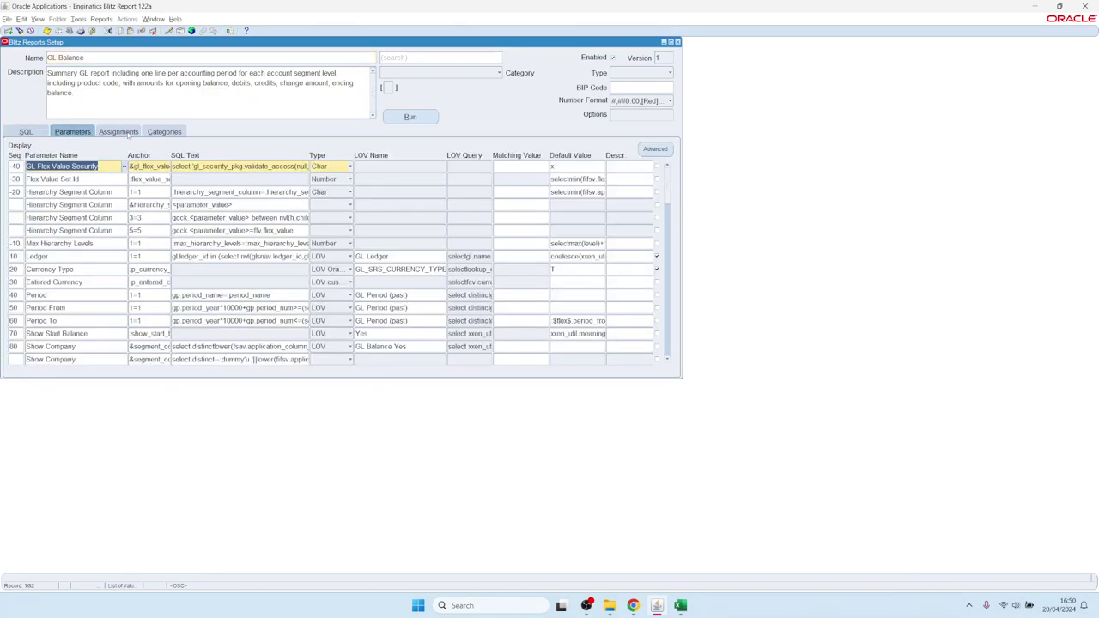
click(114, 131)
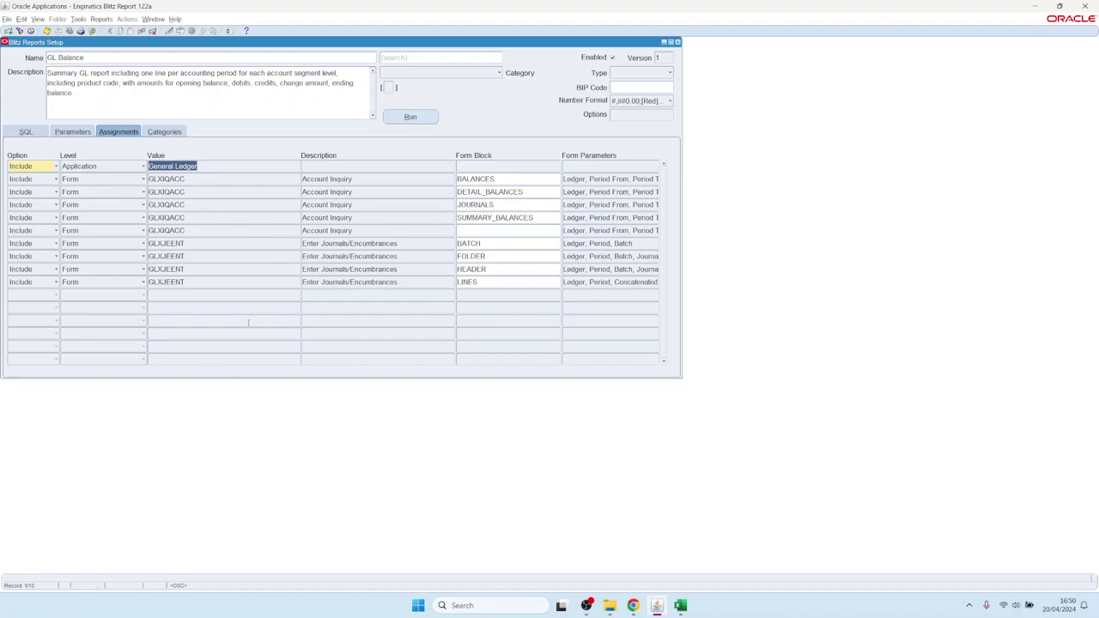
click(91, 60)
click(121, 299)
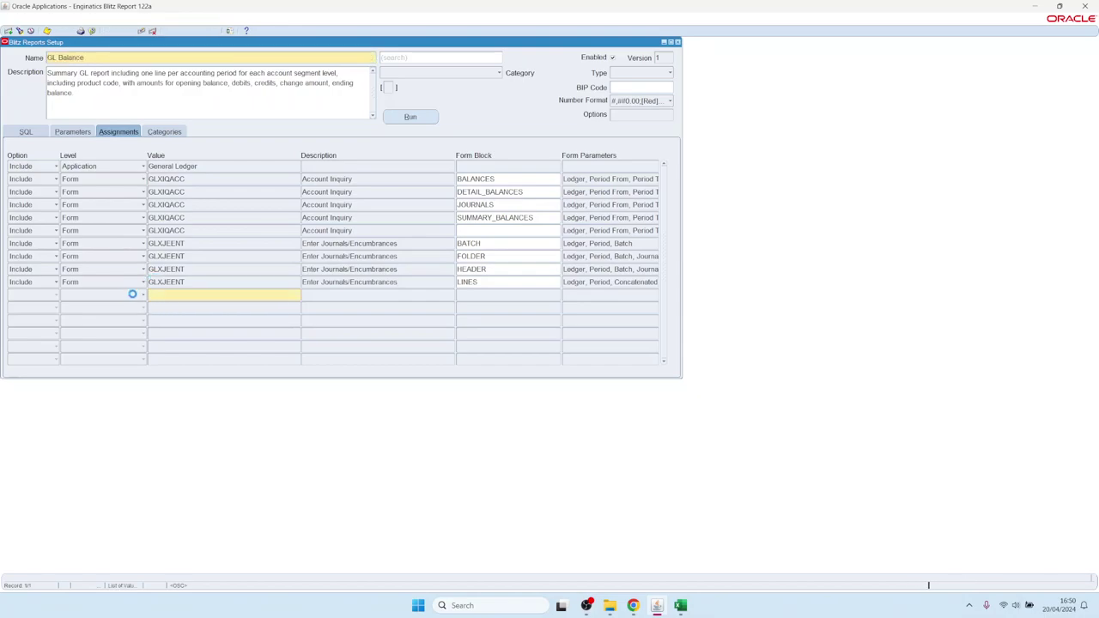
click(133, 296)
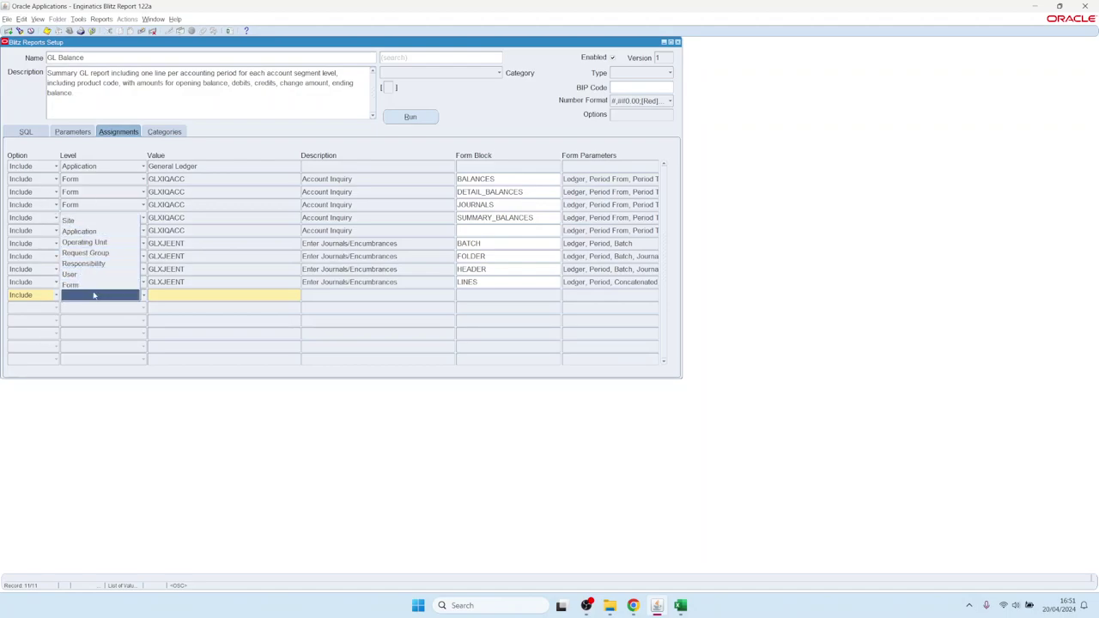
key(Escape)
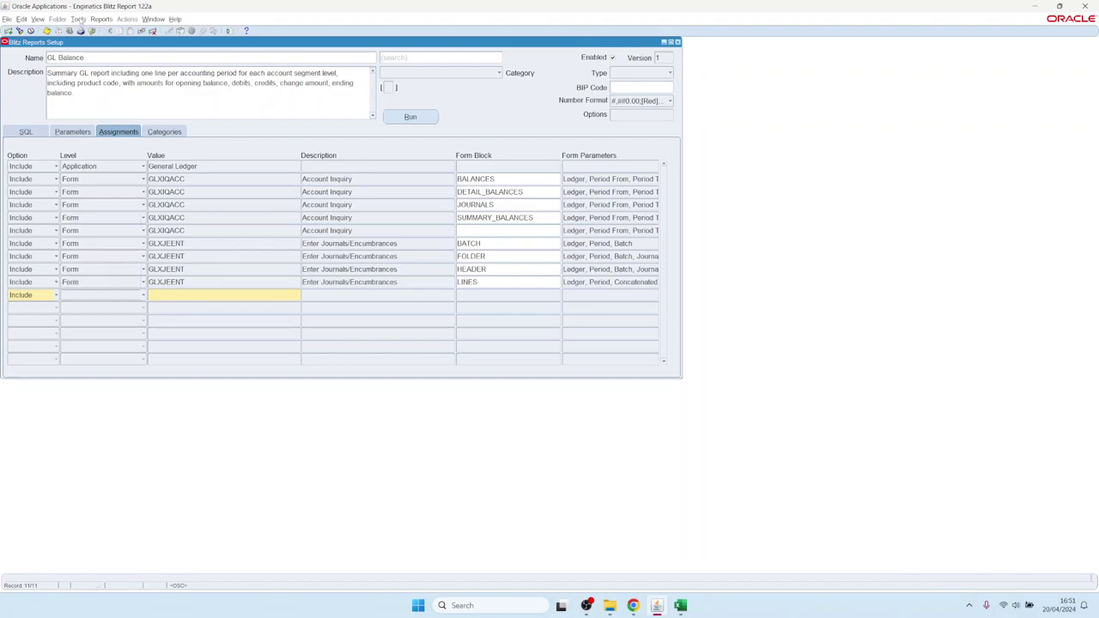
- View the Blitz Report trial licence: 10 max users, 1 active user, valid until 31.07.2024
click(79, 20)
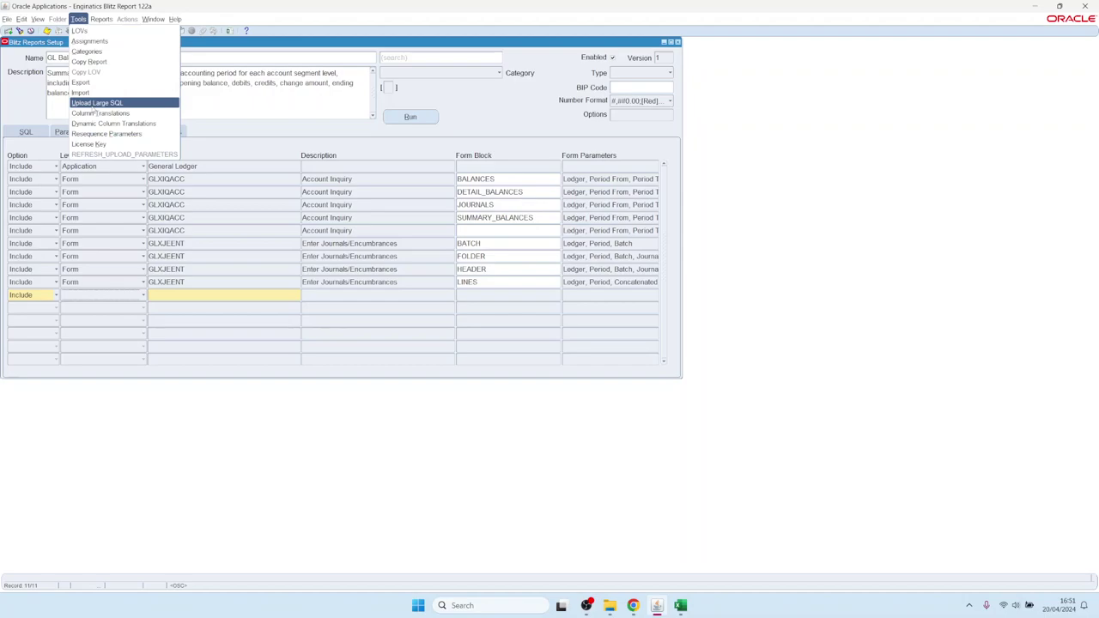
click(101, 145)
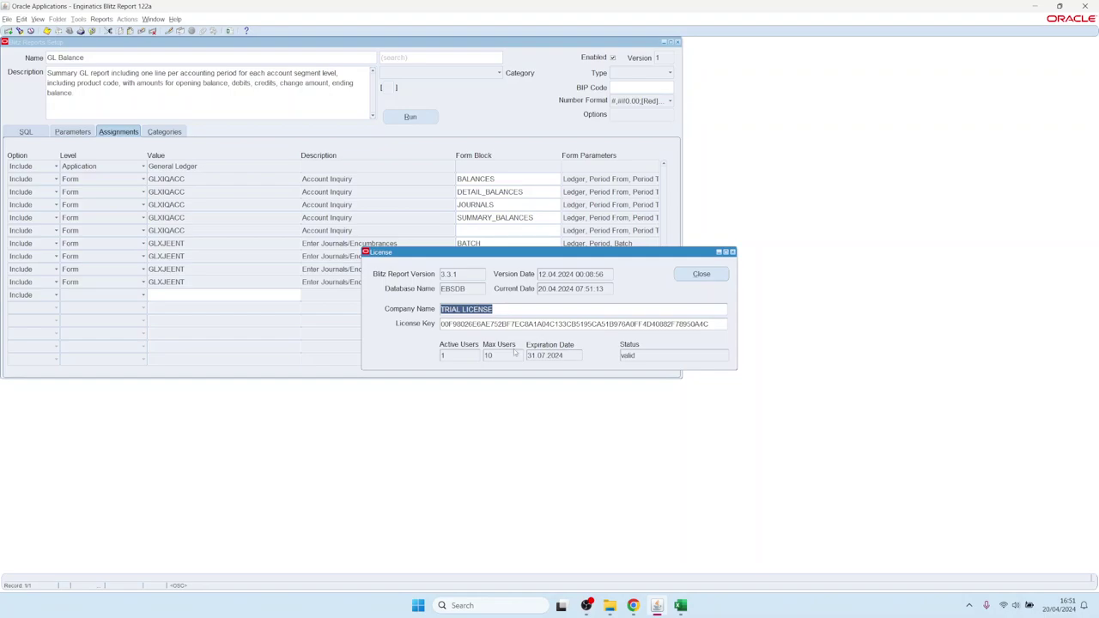
double_click(495, 353)
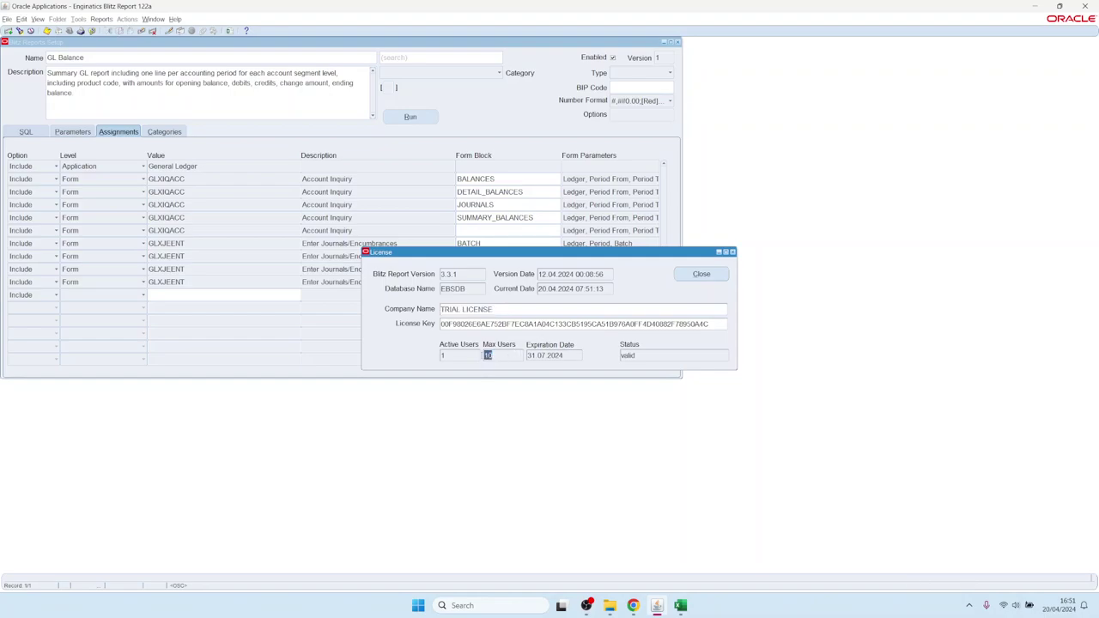
double_click(443, 355)
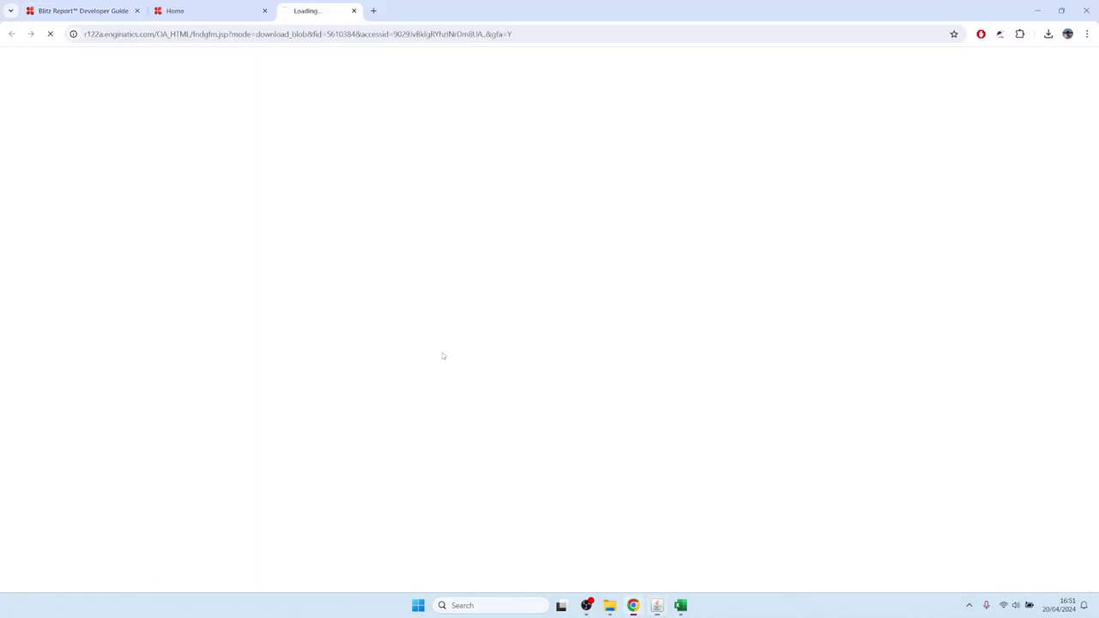
- Check the SYSADMIN entry (14 runs, 6 reports) in the License Users workbook, then return to Oracle
key(alt+Tab)
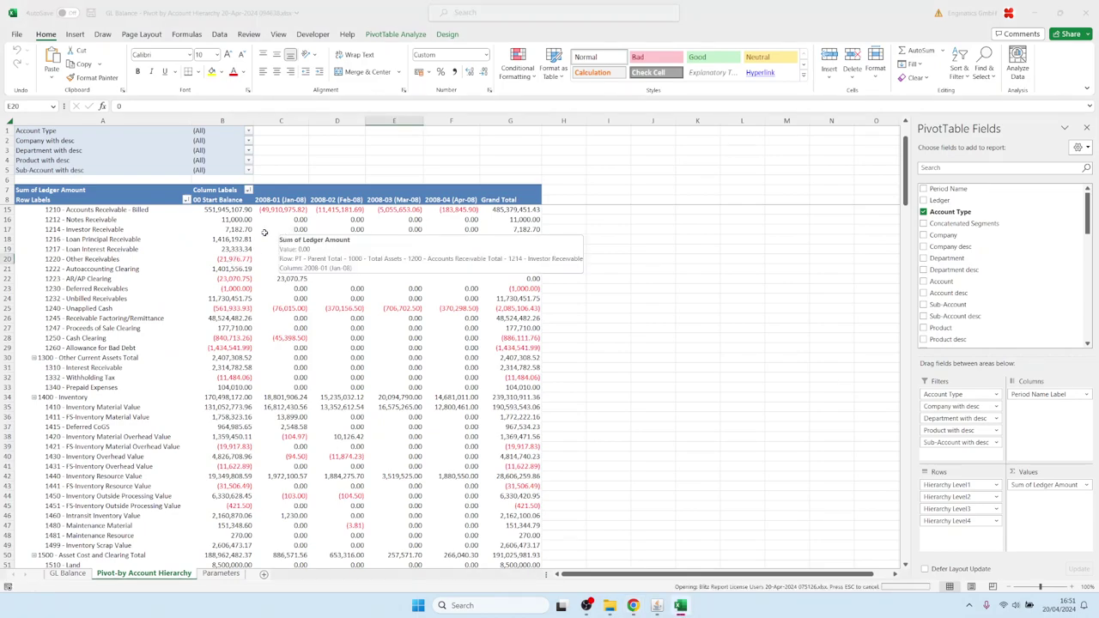
click(58, 141)
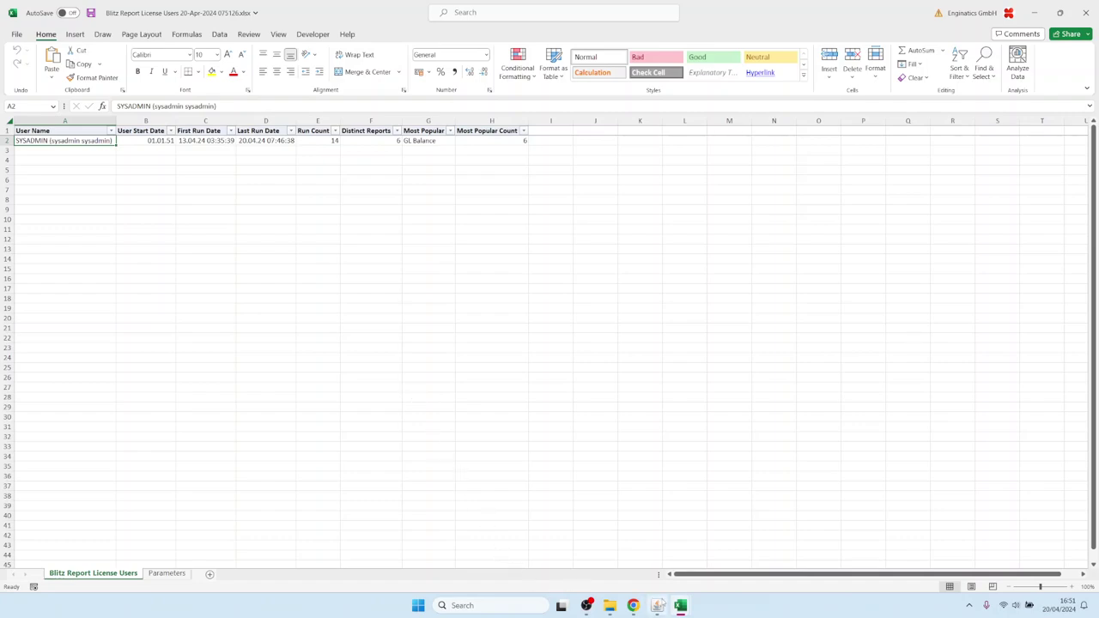
mouse_move(658, 606)
click(657, 542)
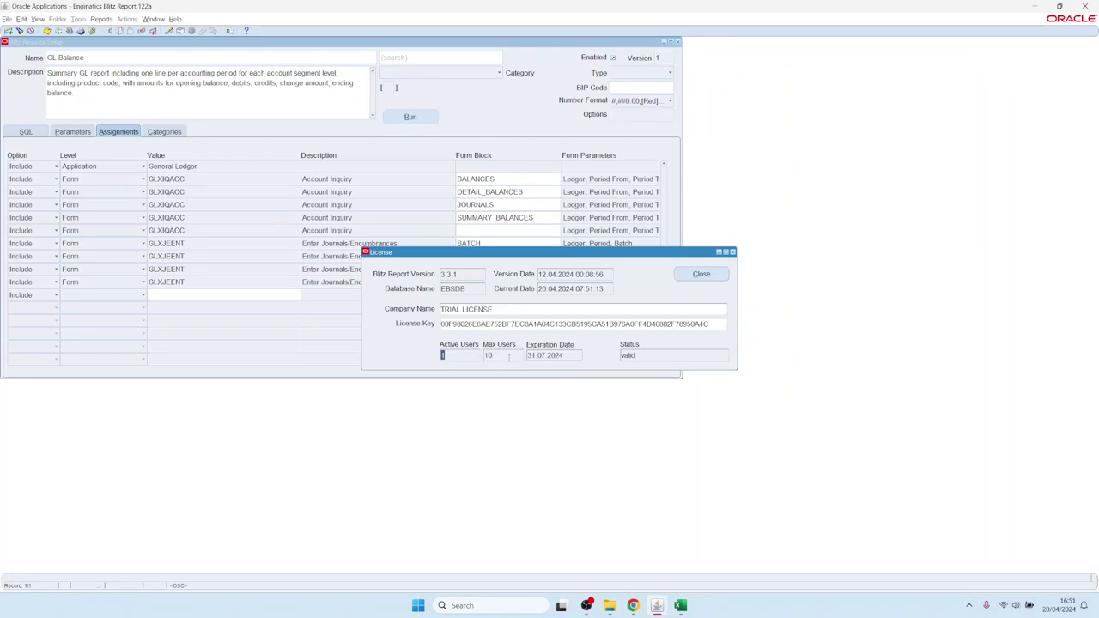
- Close the License dialog and GL Balance report setup, then open Profile > System in the Navigator
click(701, 275)
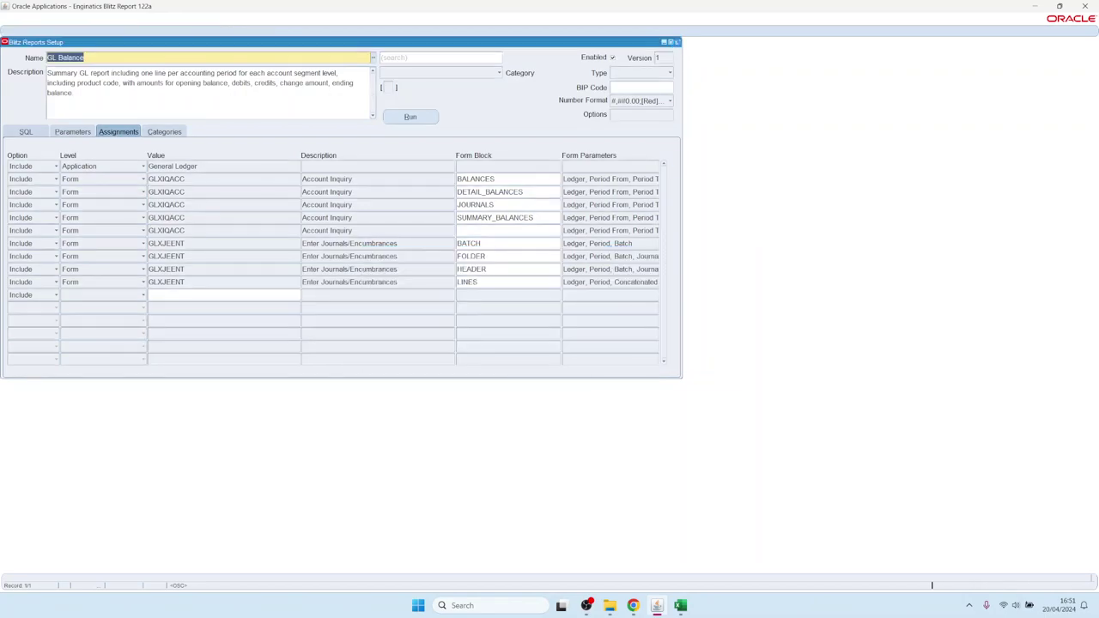
click(676, 42)
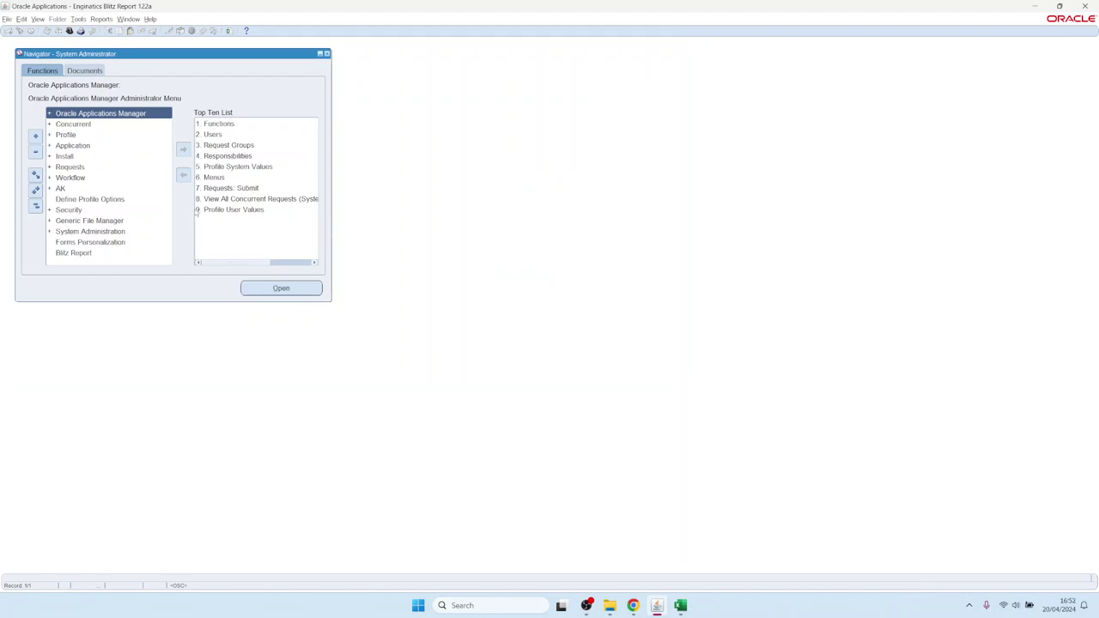
click(66, 134)
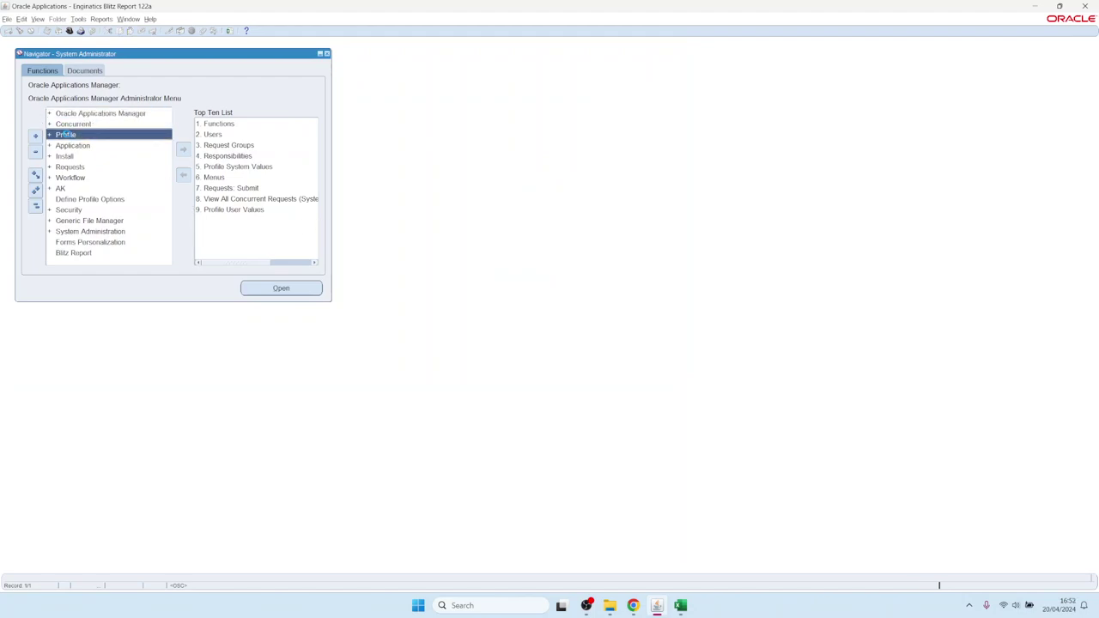
double_click(66, 136)
click(71, 145)
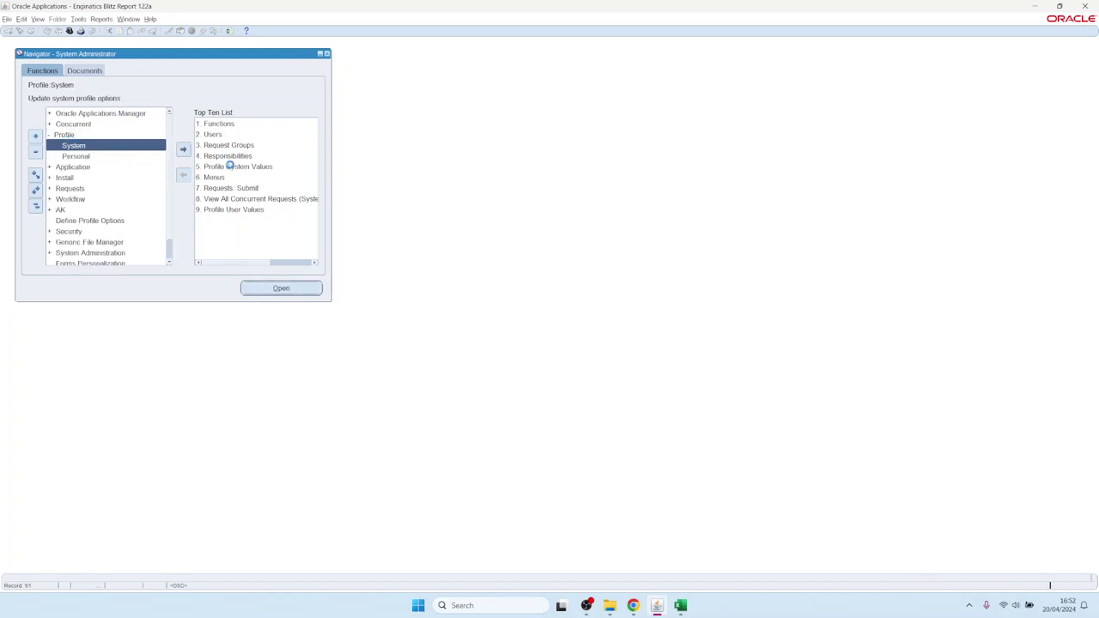
double_click(230, 169)
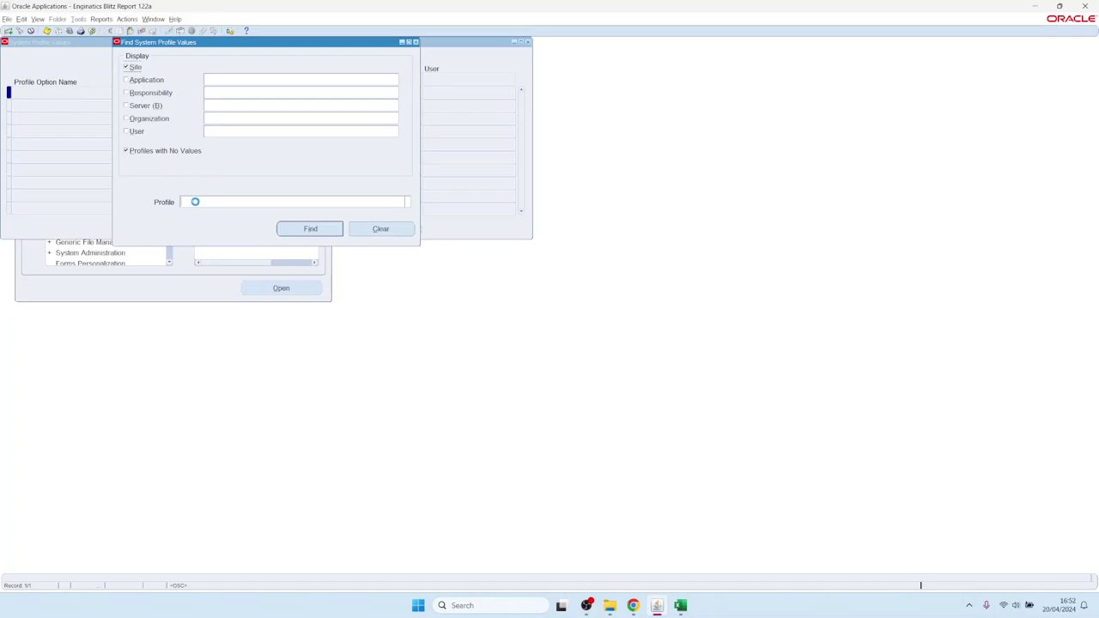
- Search the Blitz% profiles, including values for user SYSADMIN
text(Blitz%)
click(261, 132)
key(Return)
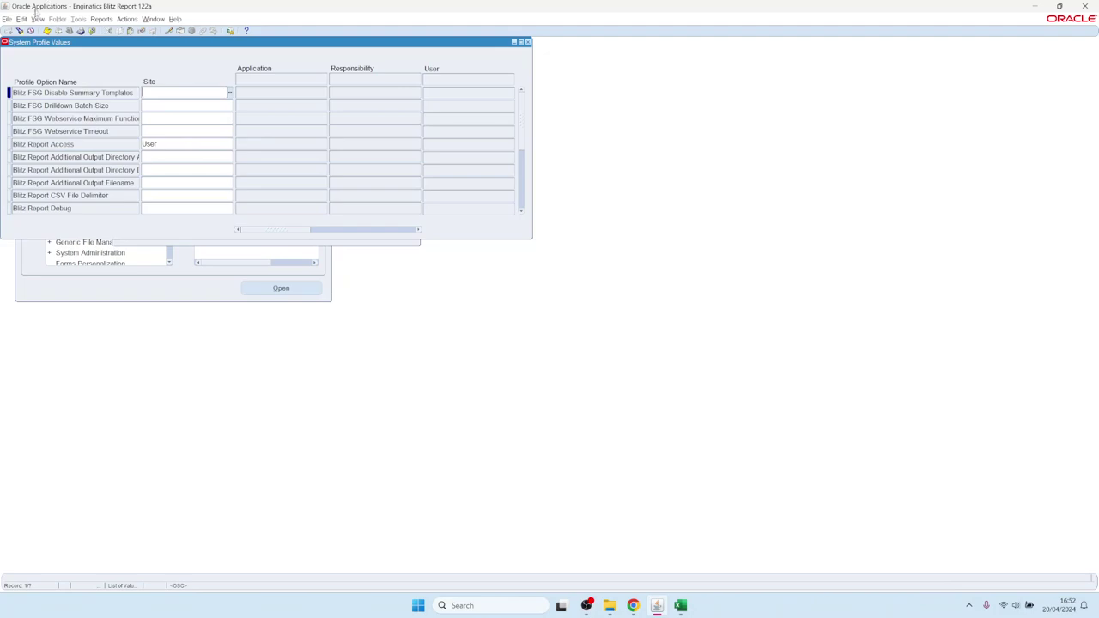
click(21, 31)
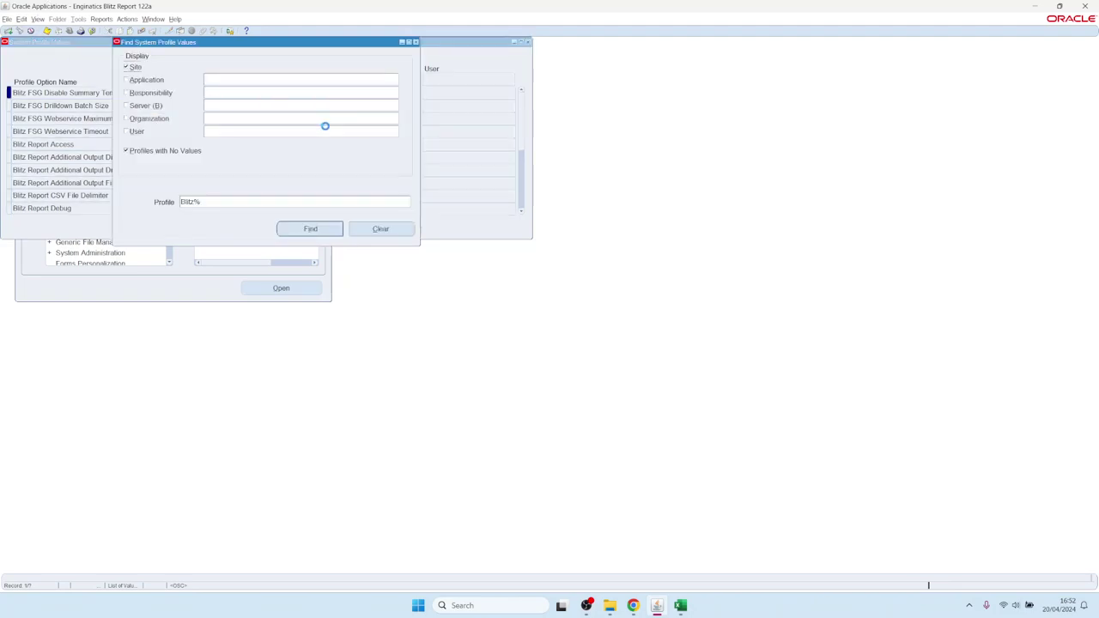
text(SYSDA)
key(Return)
click(241, 132)
key(BackSpace)
key(BackSpace)
text(ADI)
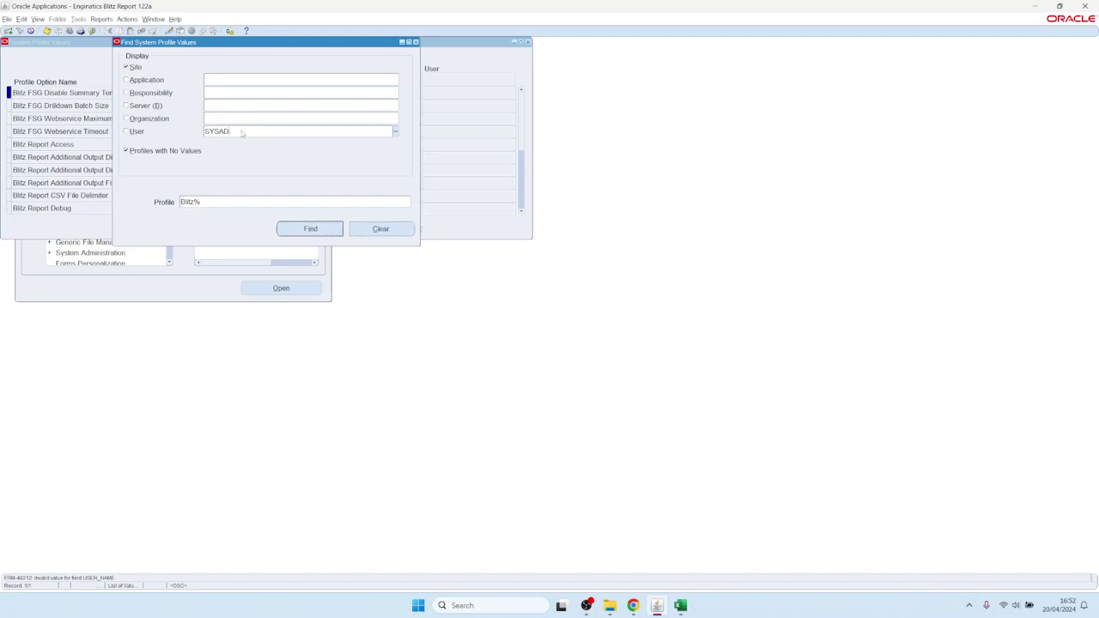
key(Return)
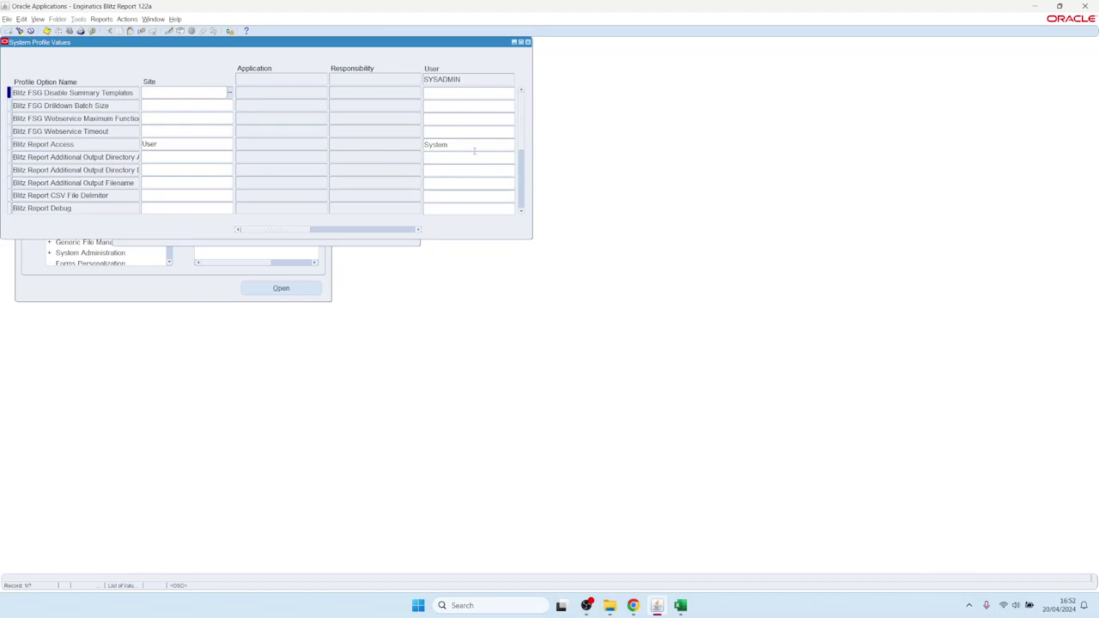
- Clear the site-level Blitz Report Access value 'User', then save and close the profile form
click(464, 144)
double_click(463, 146)
key(BackSpace)
click(167, 145)
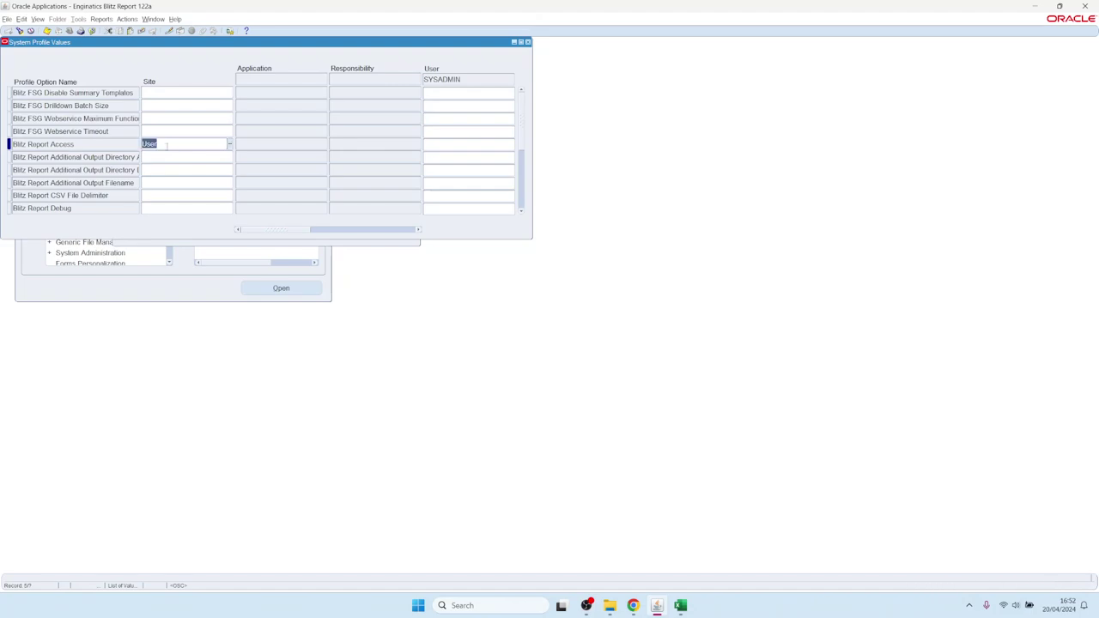
key(BackSpace)
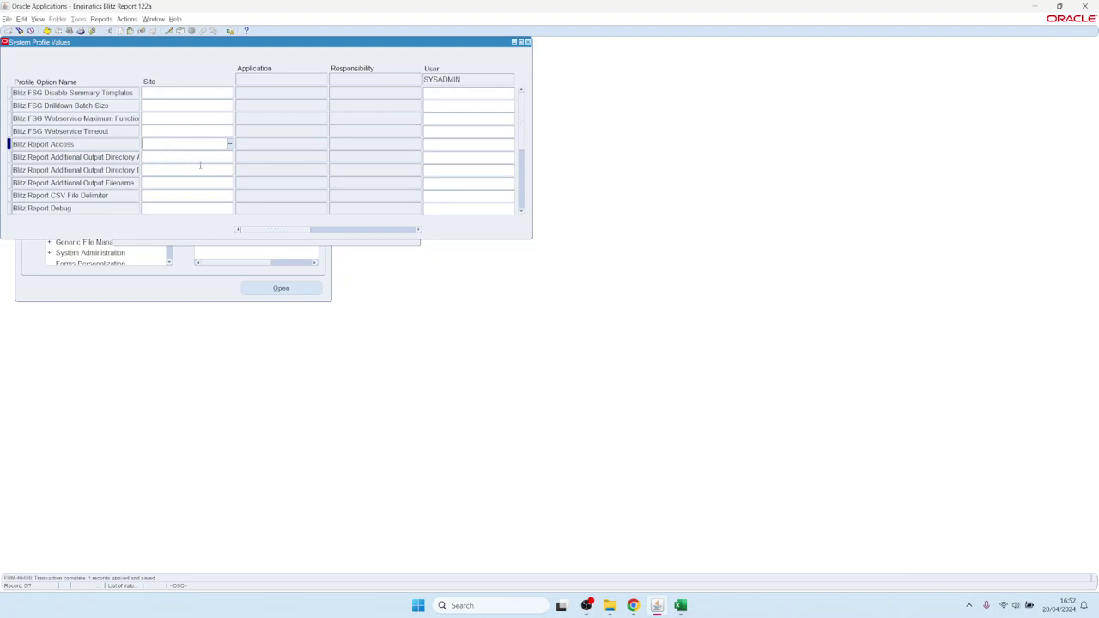
key(F4)
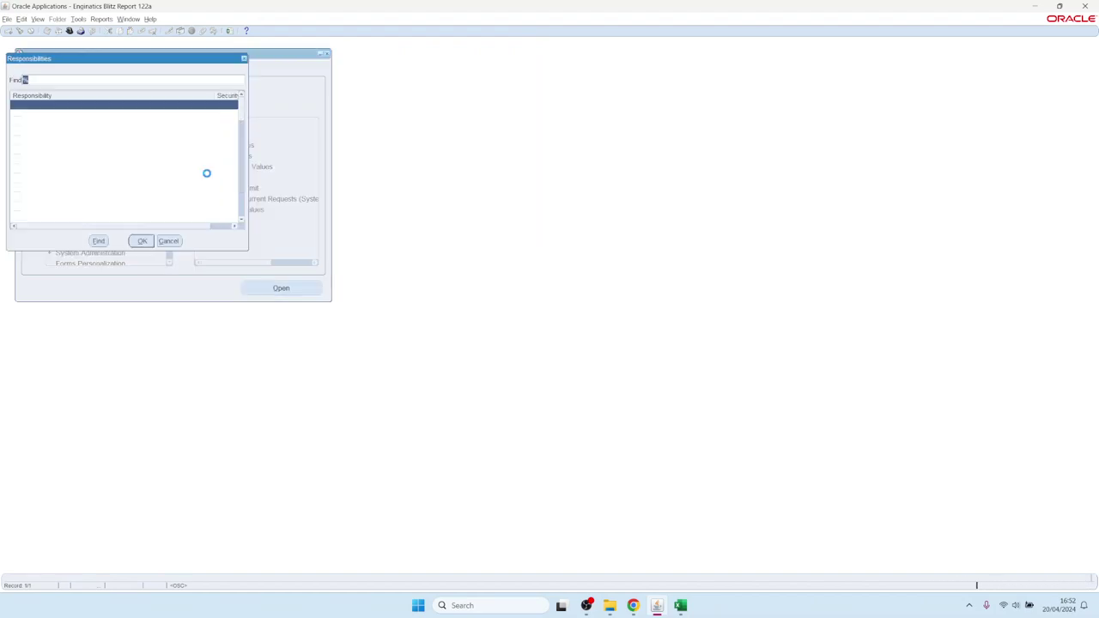
- Switch to the General Ledger, Vision Operations (USA) responsibility, then bring Chrome to the front
text(general Ledger%)
key(Down)
key(Up)
key(Down)
key(Down)
key(Return)
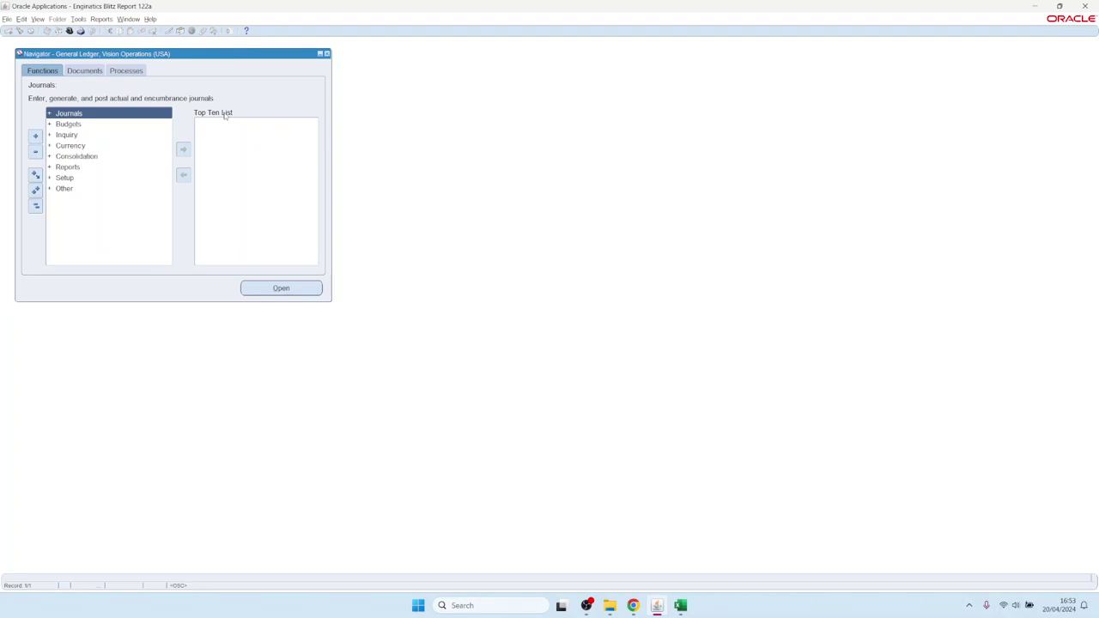
click(608, 554)
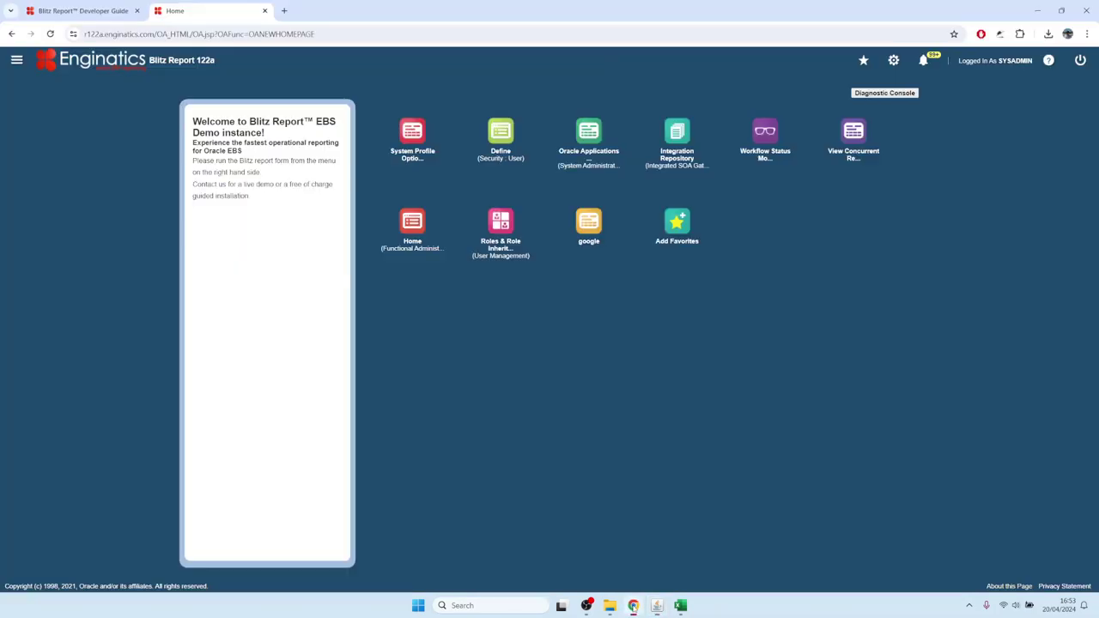
- In the Developer Guide, follow Security and user profiles through to section 1.6 Assignments
click(99, 11)
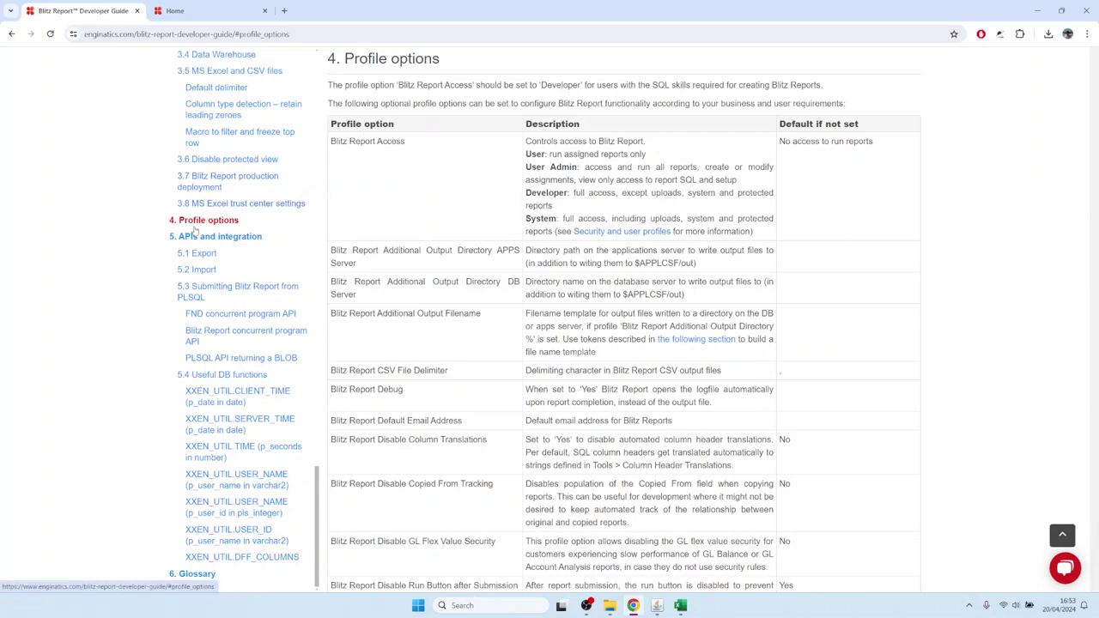
click(626, 232)
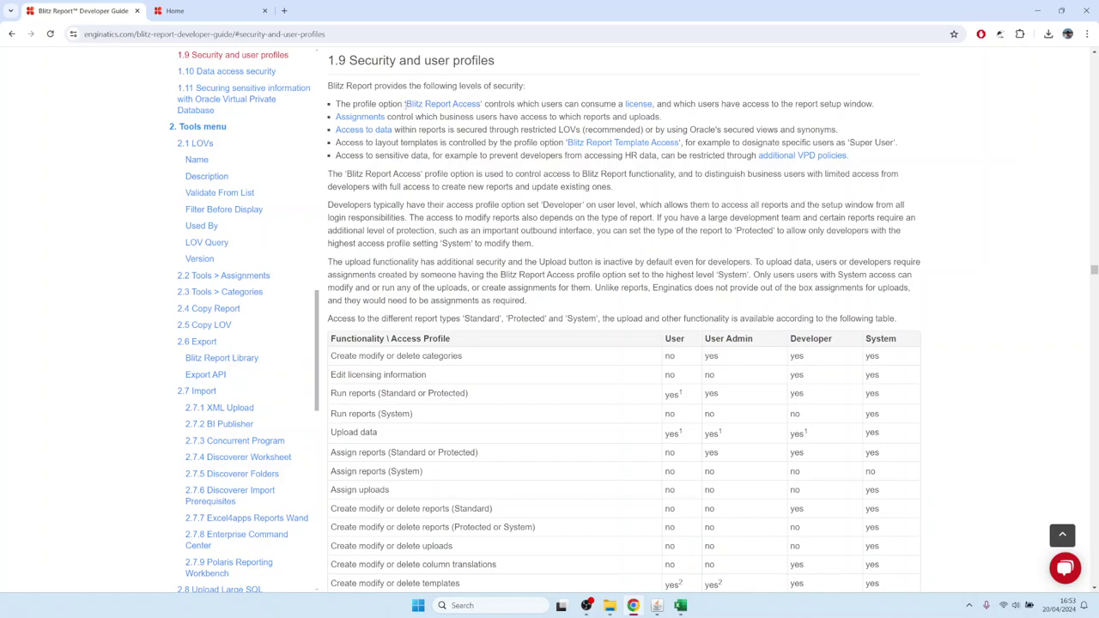
drag(405, 103, 482, 104)
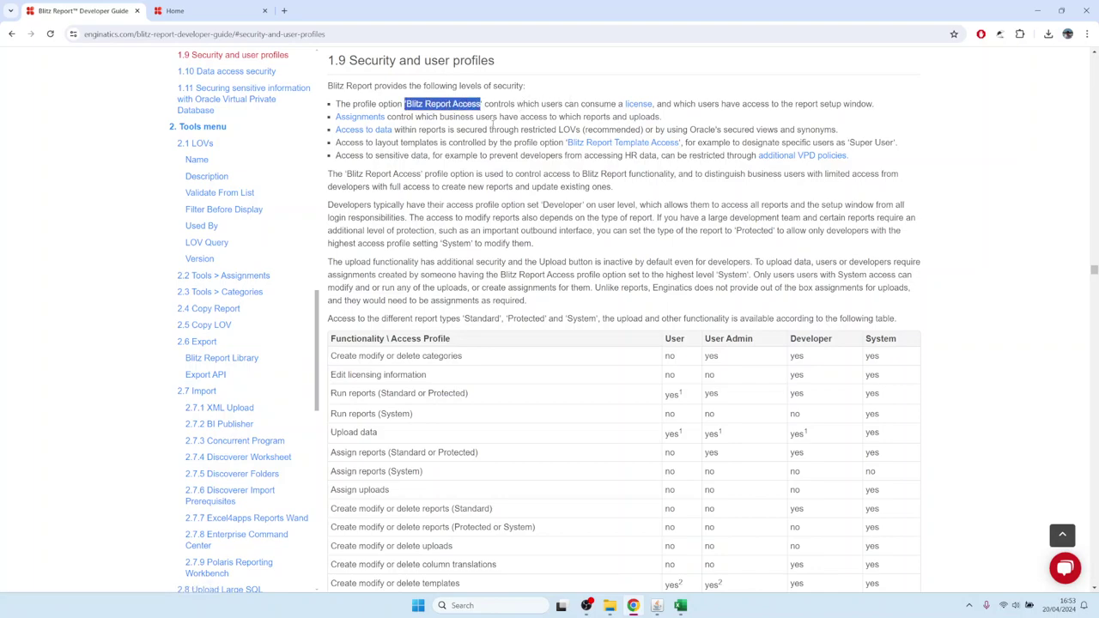
click(432, 127)
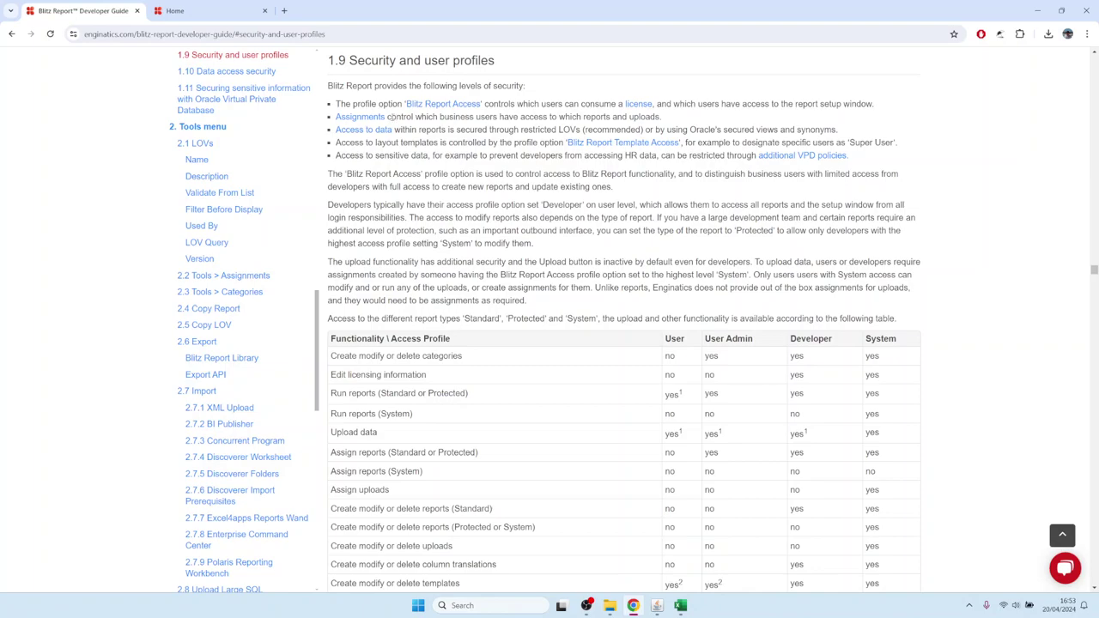
drag(387, 116, 335, 117)
click(355, 118)
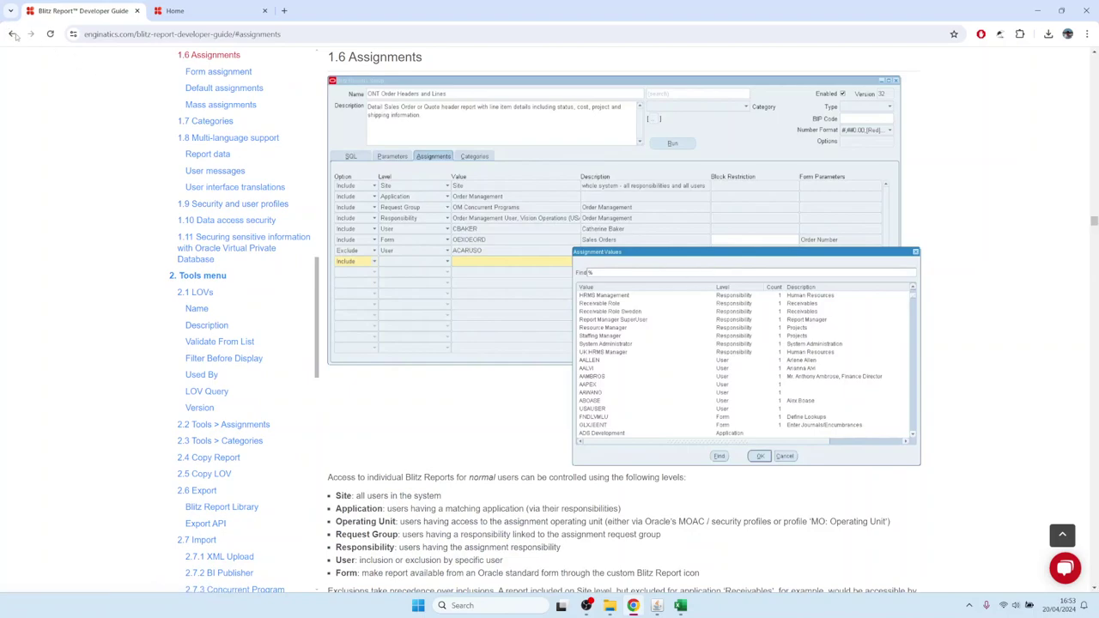
- Go back and open section 2.13 User license assignment from the sidebar contents
key(alt+Left)
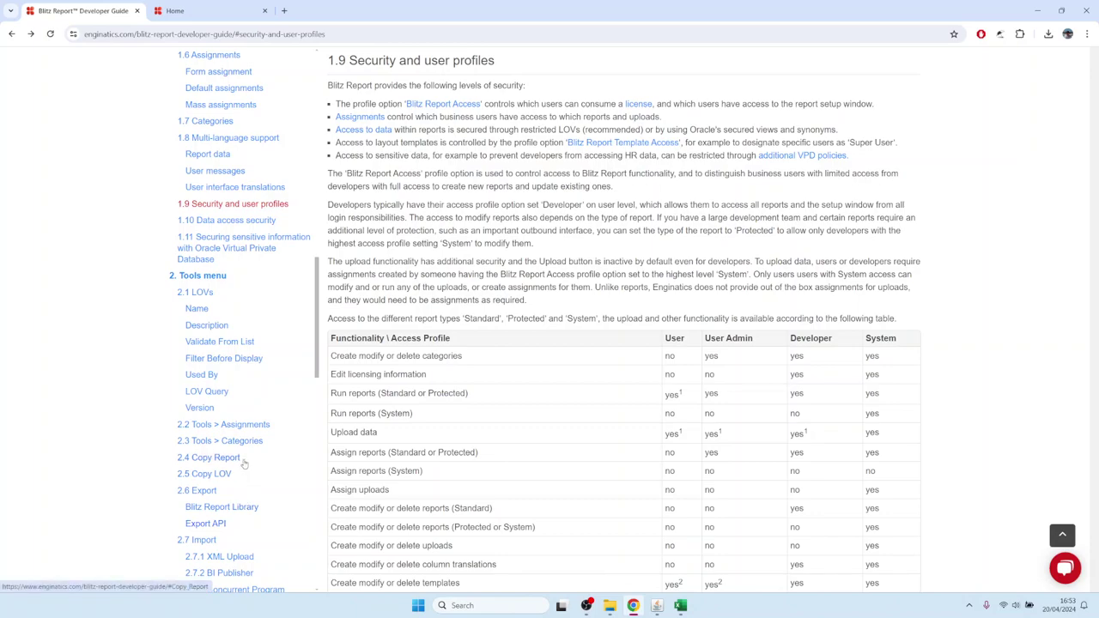
scroll(244, 463, down, 15)
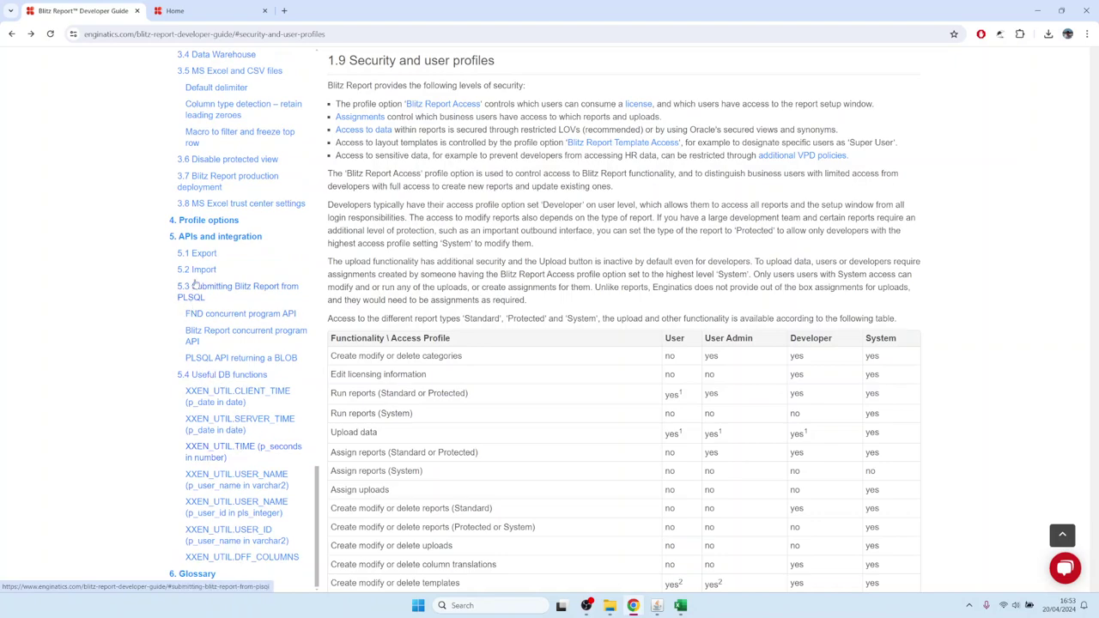
scroll(204, 196, up, 2)
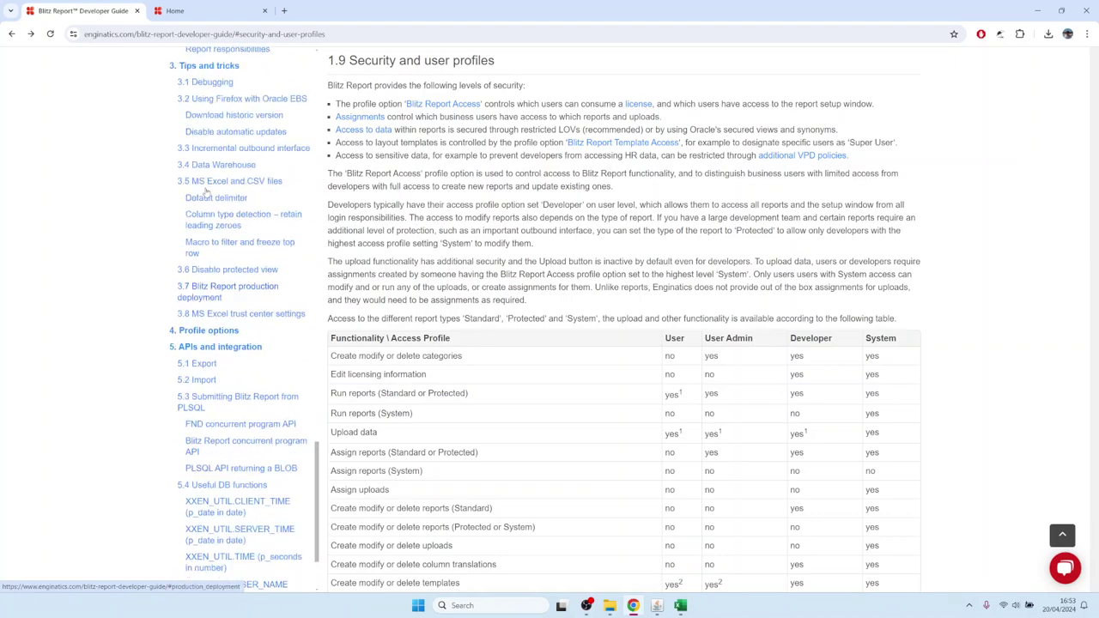
scroll(207, 194, up, 5)
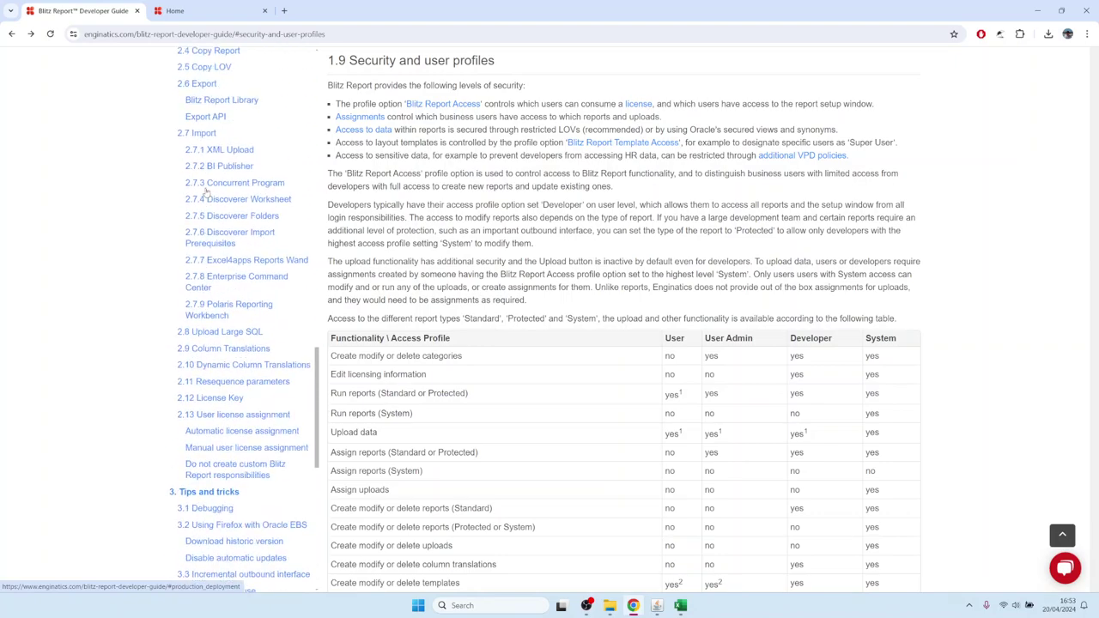
click(227, 418)
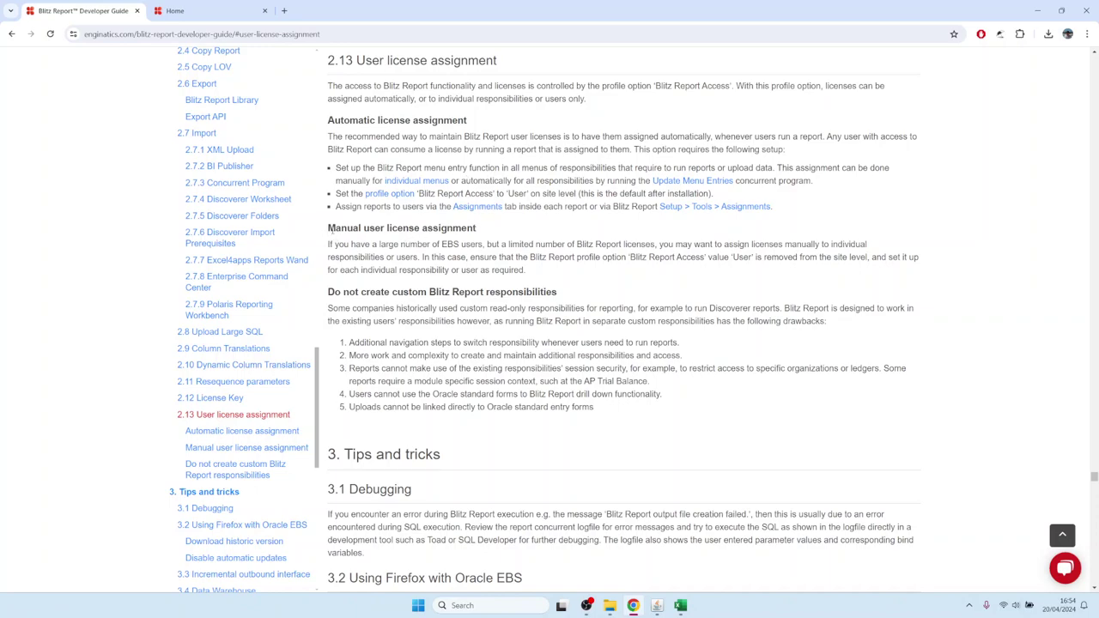
drag(327, 227, 497, 226)
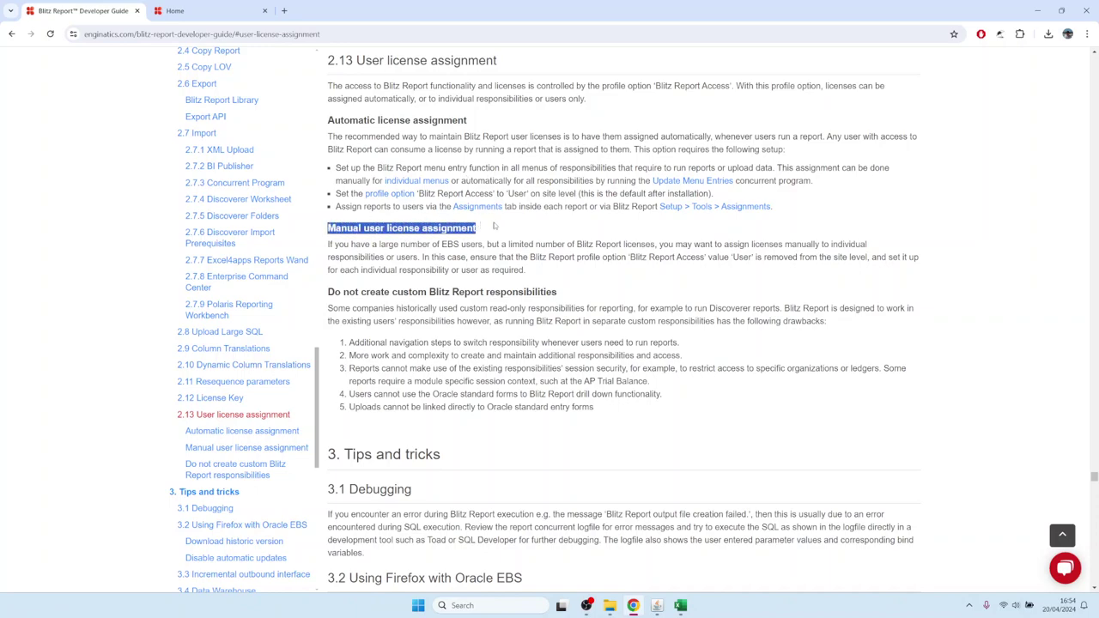
click(619, 255)
drag(630, 257, 706, 257)
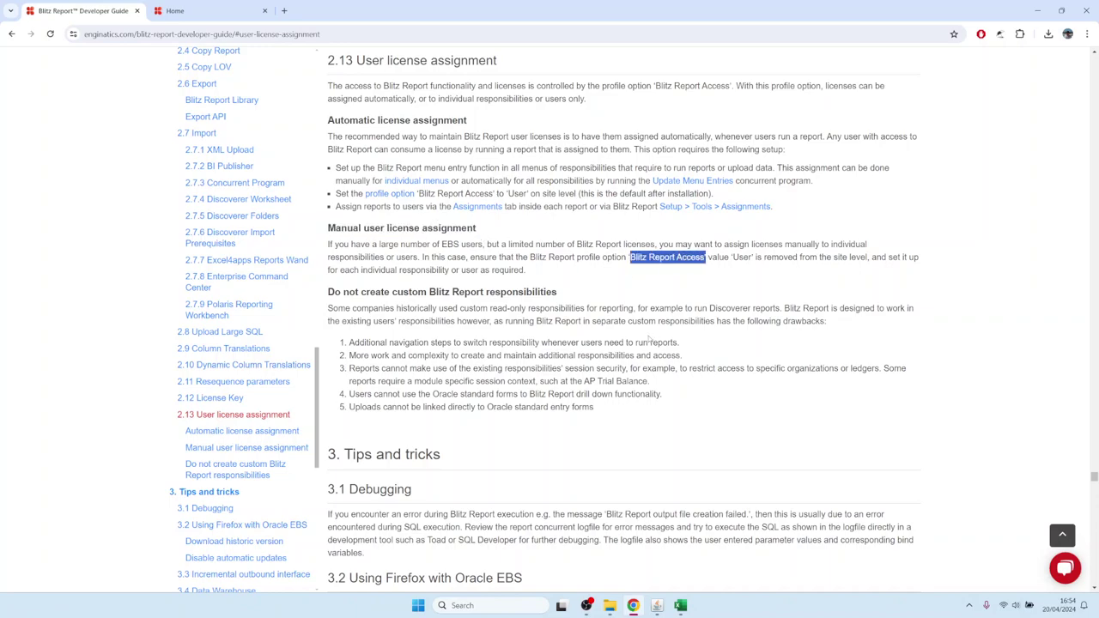